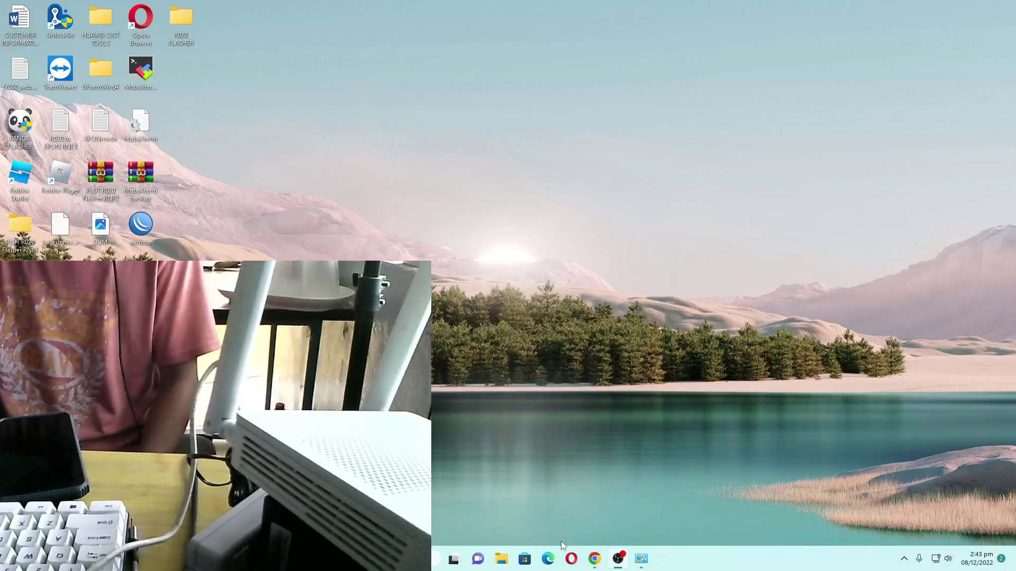
Switch to Chrome, reload the router login page at 192.168.1.1, and minimize the browser
left_click(594, 558)
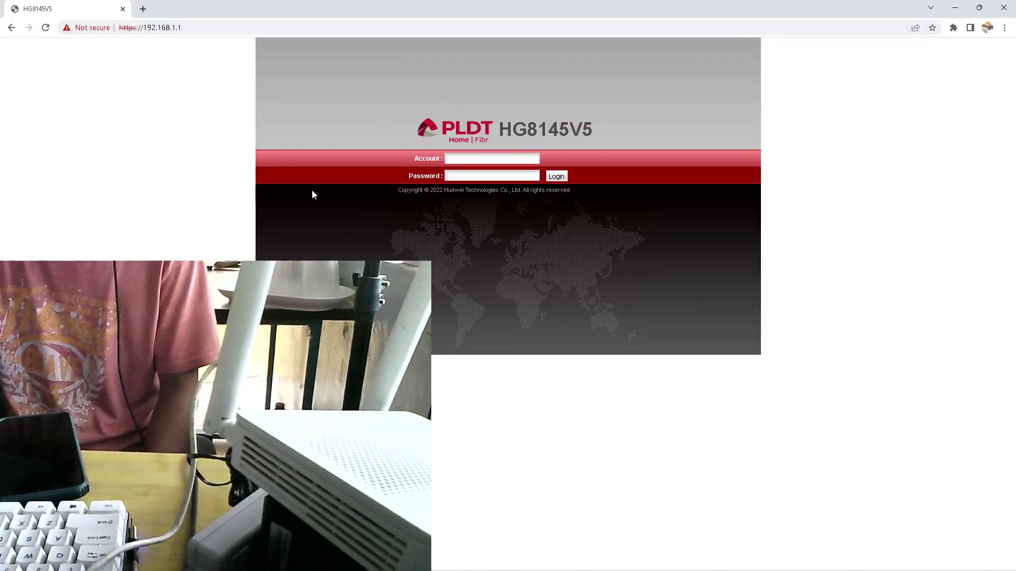
right_click(317, 122)
left_click(351, 154)
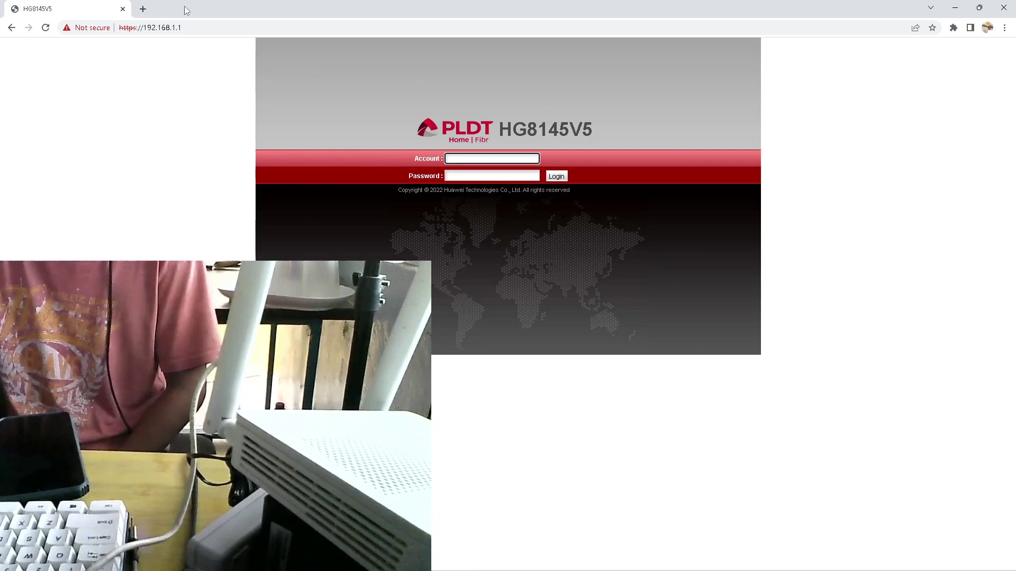
left_click(955, 8)
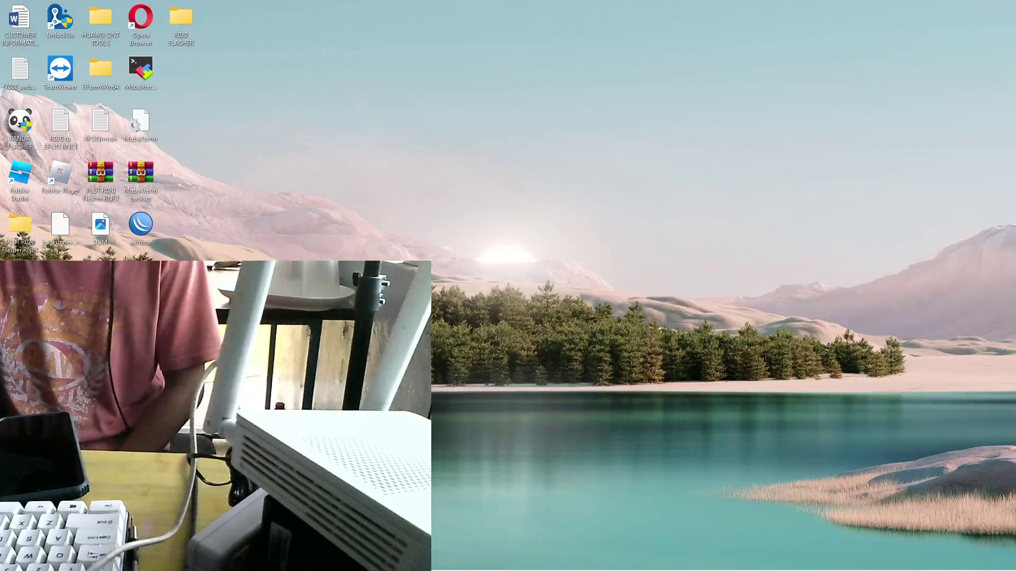
Launch the Panda Flasher application from the PLDT R020 Flasher RNET desktop folder and minimize the folder window
double_click(29, 227)
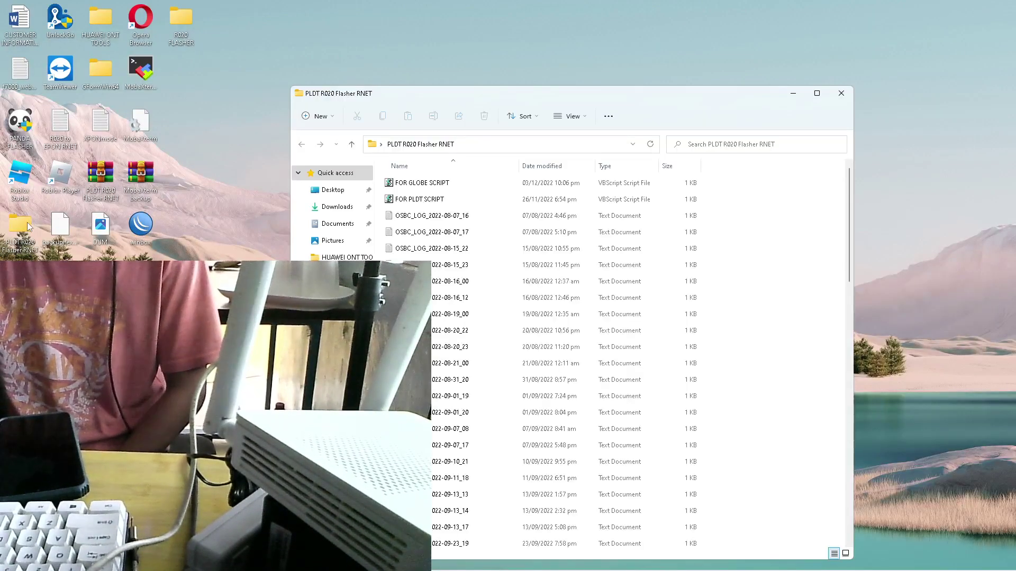
scroll(433, 402, "down", 2)
scroll(433, 407, "down", 10)
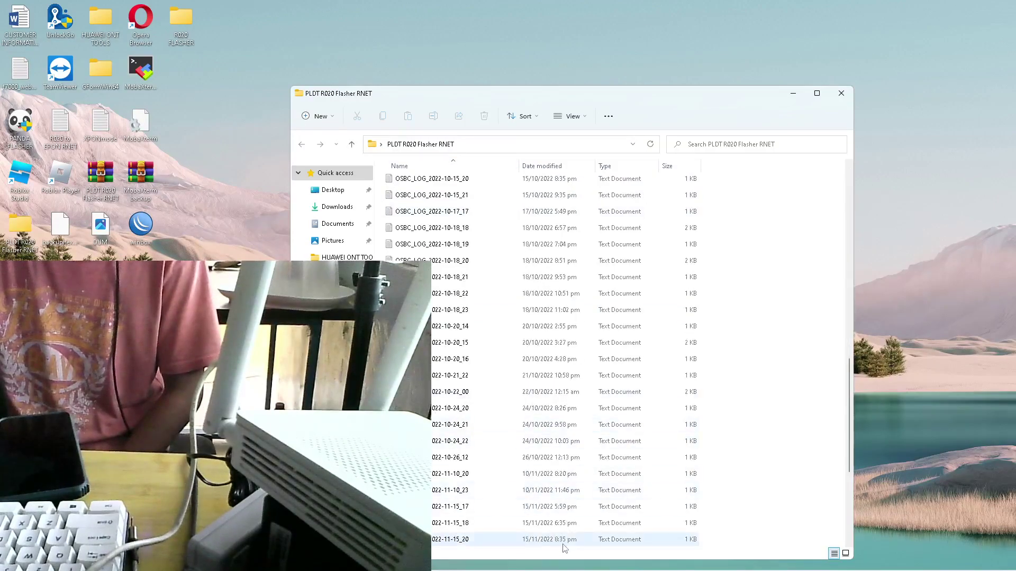
double_click(447, 509)
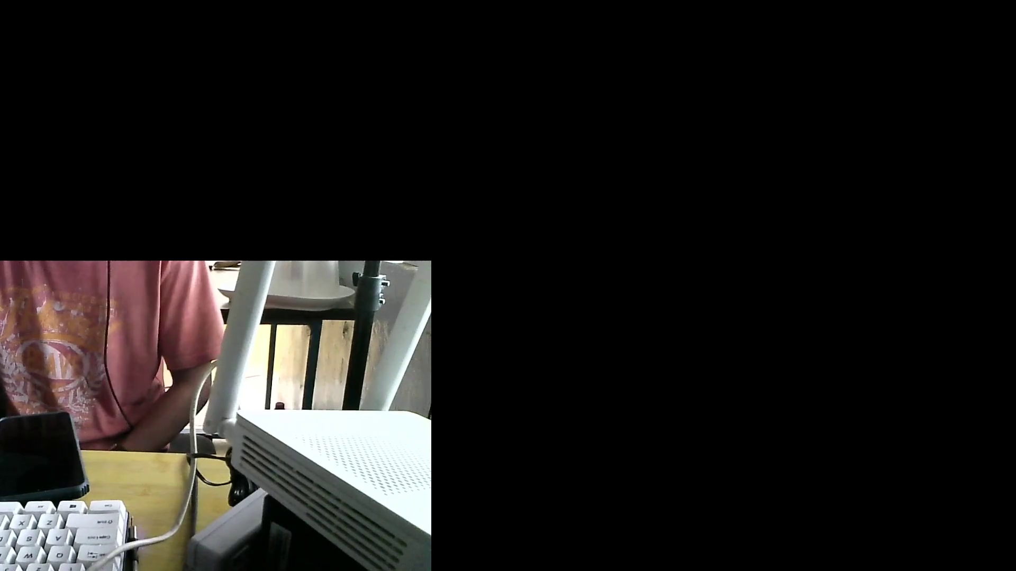
left_click(523, 166)
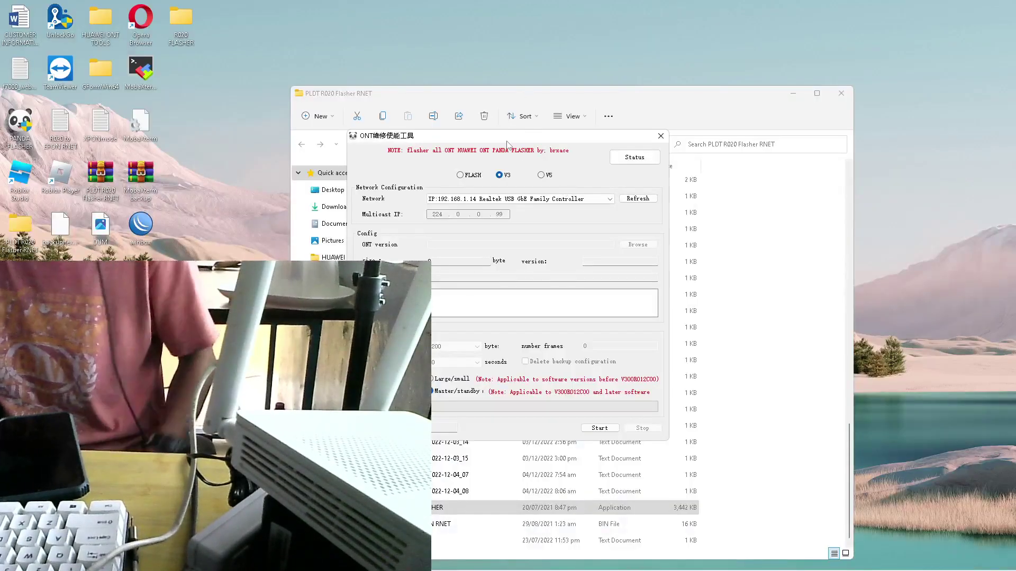
left_click(794, 93)
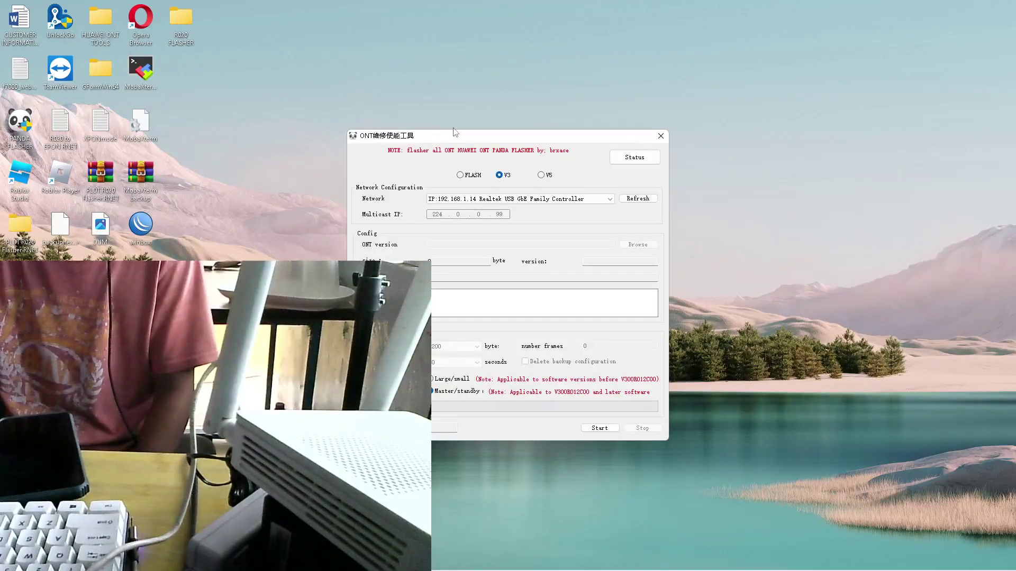
Start flashing in V5 mode over the network adapter IP:192.168.1.14 Realtek USB GbE Family Controller
left_click_drag(454, 132, 527, 76)
left_click(614, 119)
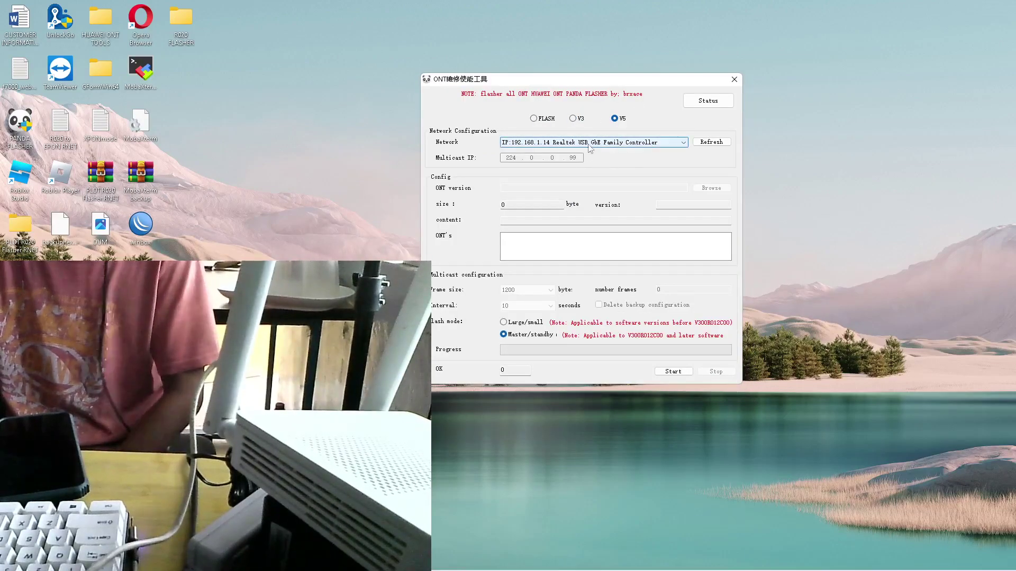
left_click(670, 145)
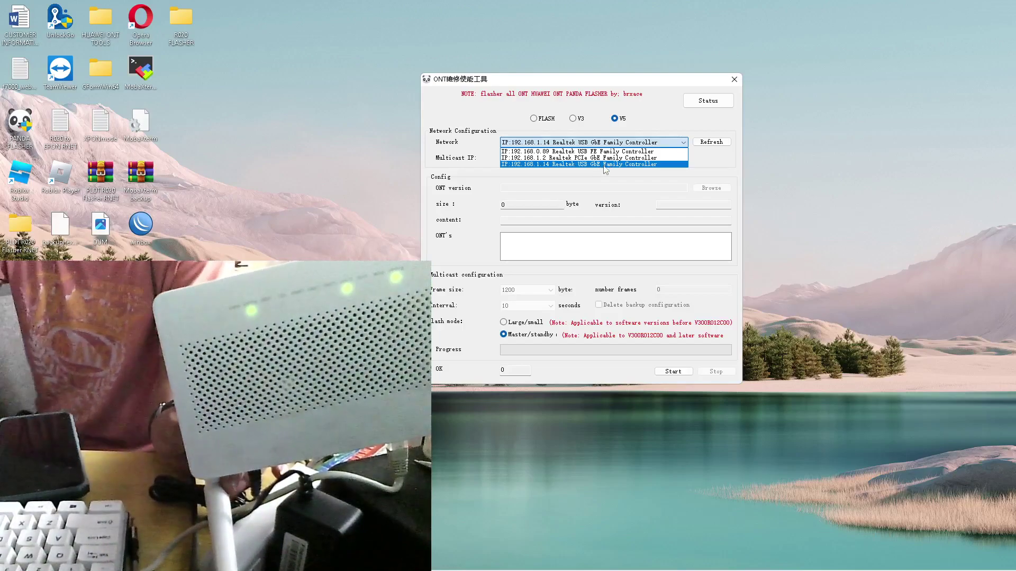
left_click(606, 165)
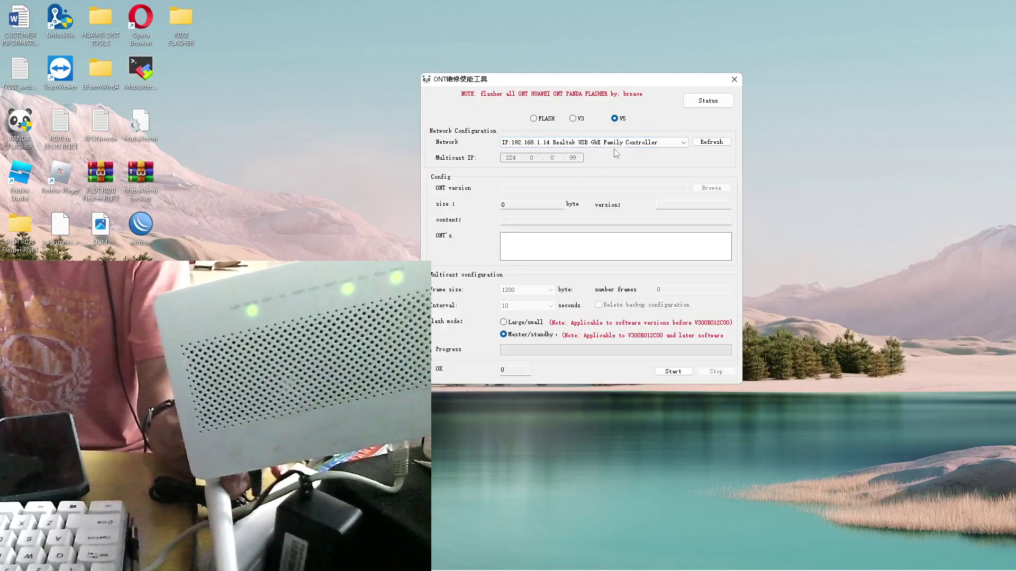
left_click(673, 371)
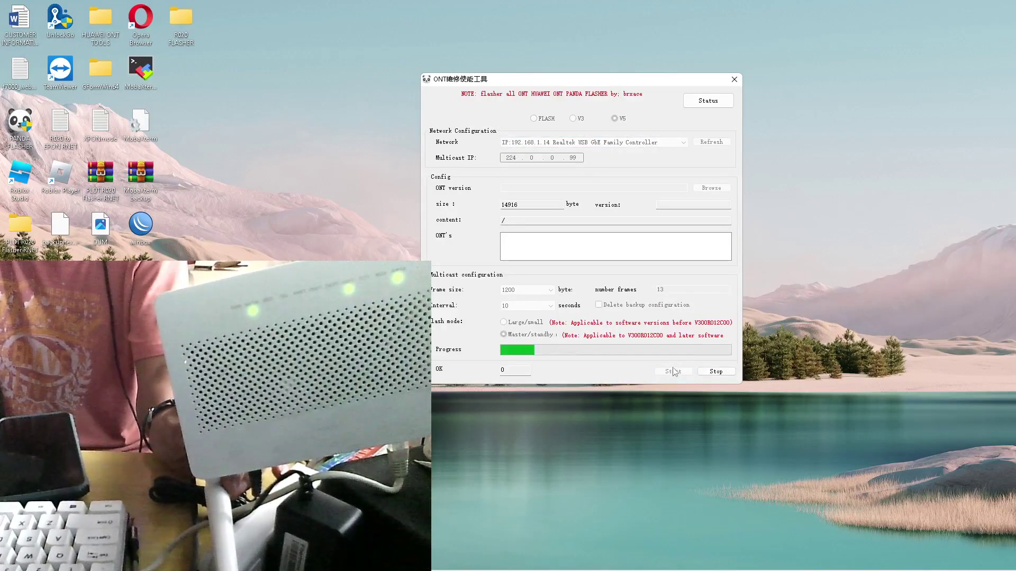
Stop the flashing process and refresh the network adapter list to check which adapters are available
left_click(707, 372)
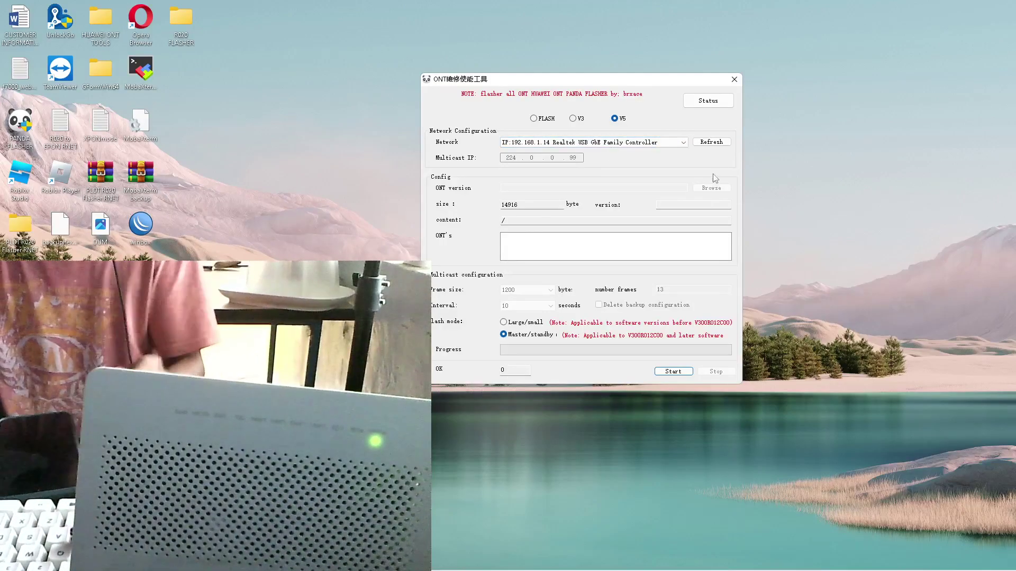
left_click(712, 142)
left_click(654, 143)
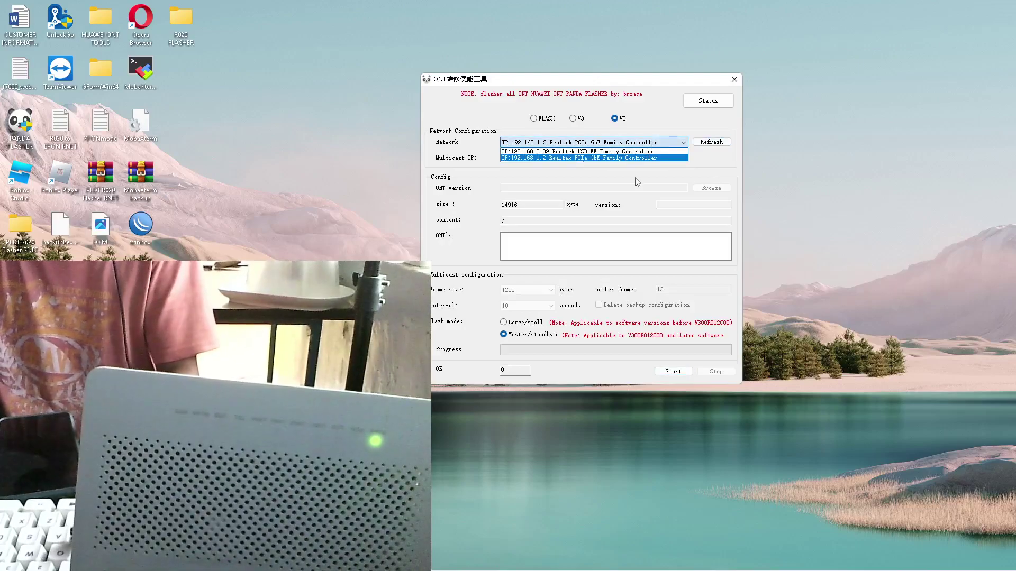
left_click(616, 180)
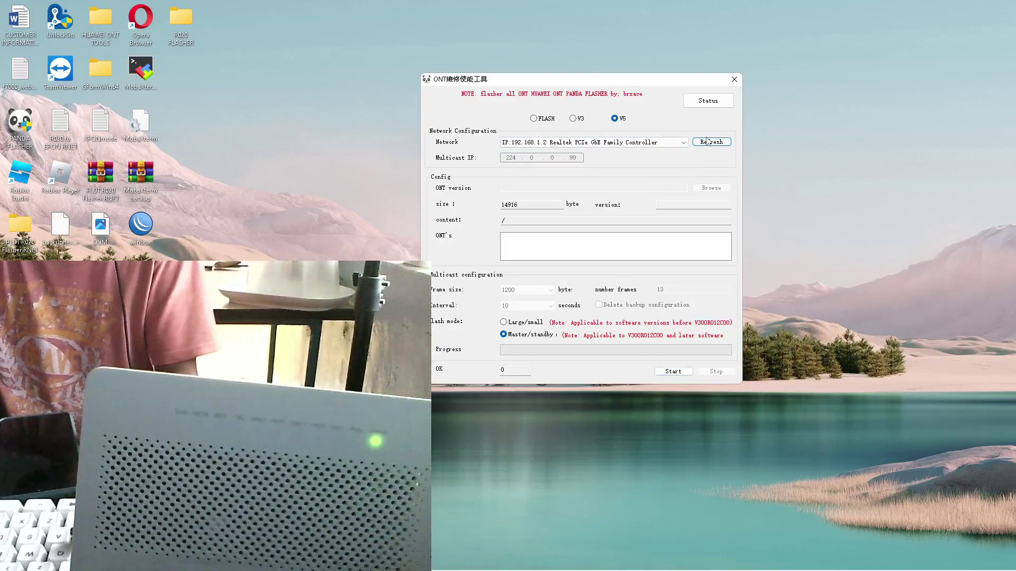
left_click(710, 142)
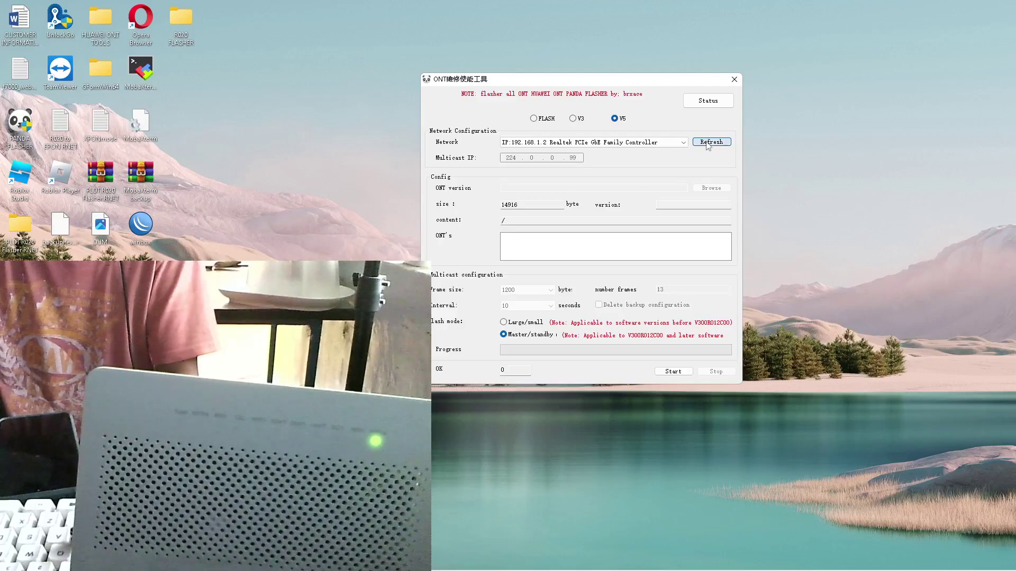
left_click(646, 143)
left_click(634, 158)
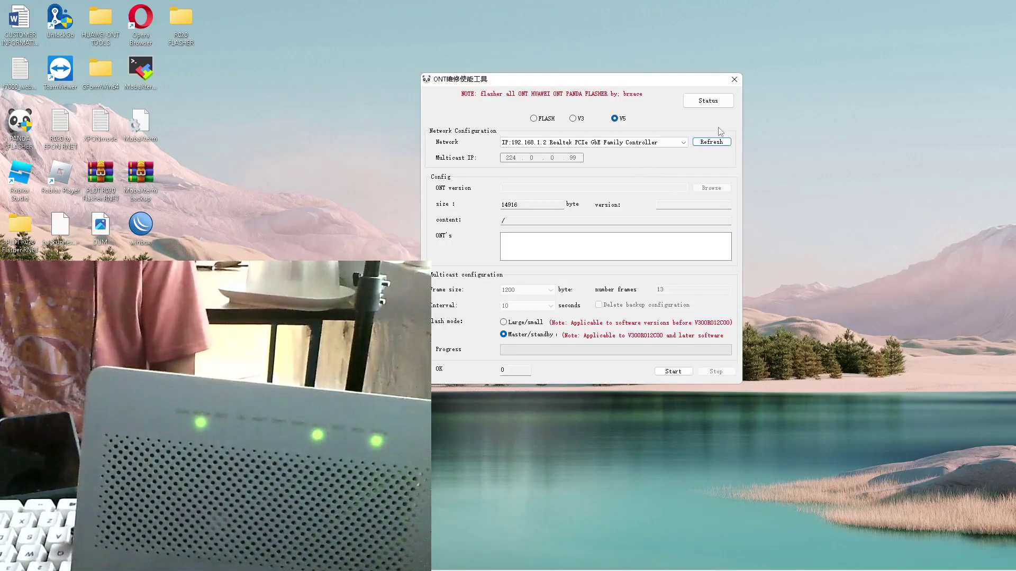
Refresh the network list again and select IP:192.168.1.14 Realtek USB GbE Family Controller
left_click(677, 142)
left_click(711, 142)
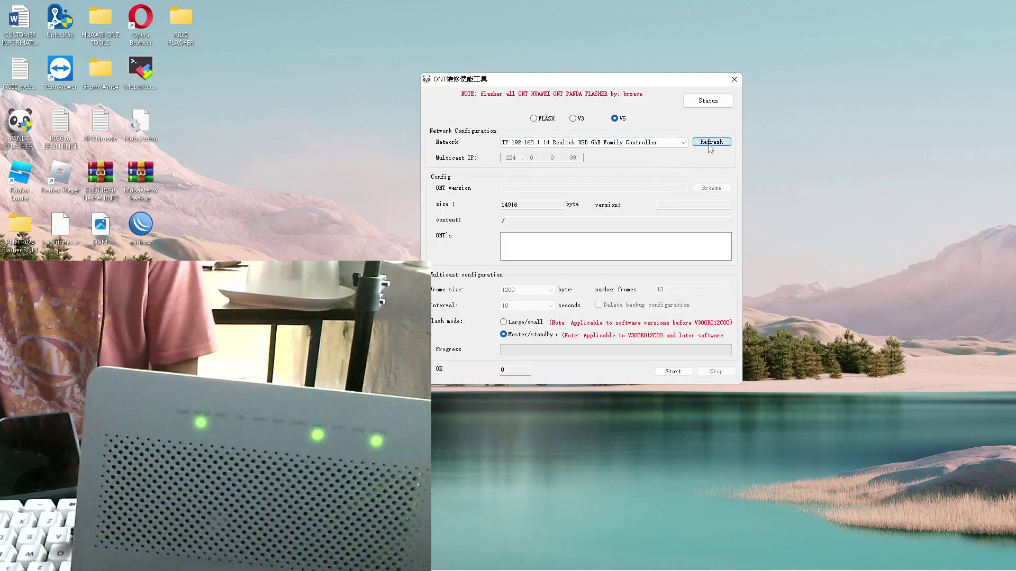
left_click(656, 143)
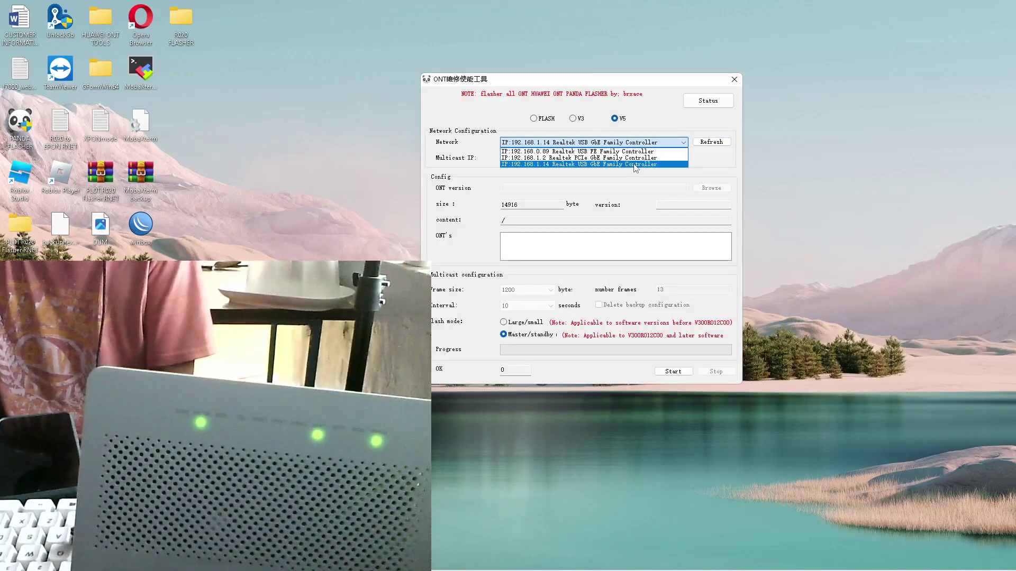
left_click(634, 165)
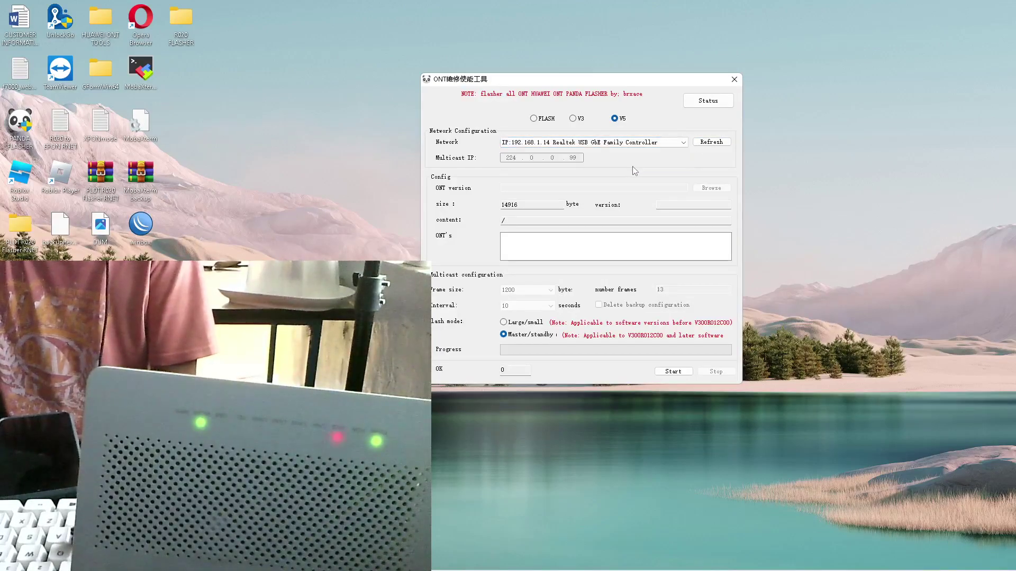
left_click(655, 142)
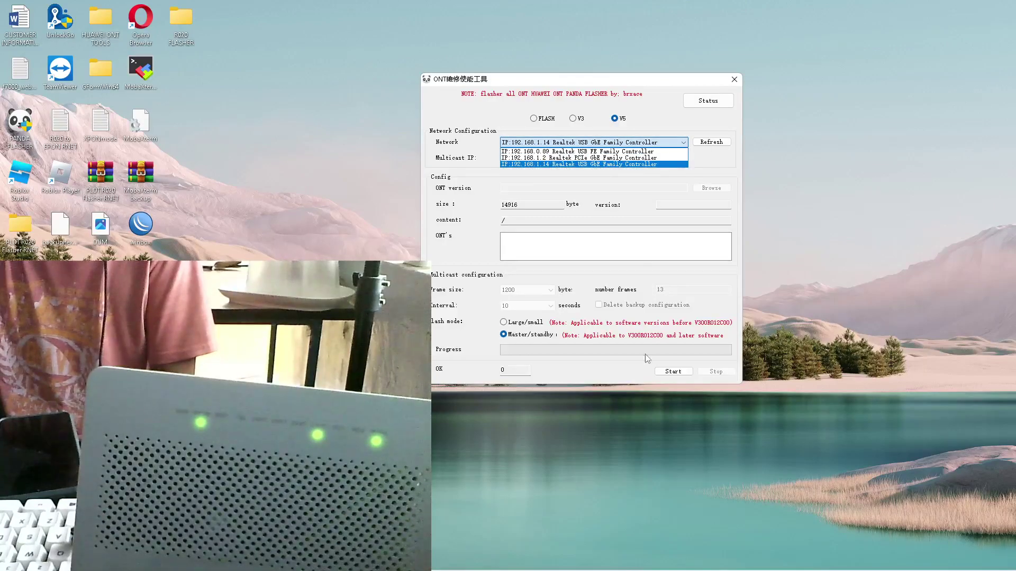
Flash the router over the selected adapter, show the machine status list, and stop the process
left_click(671, 372)
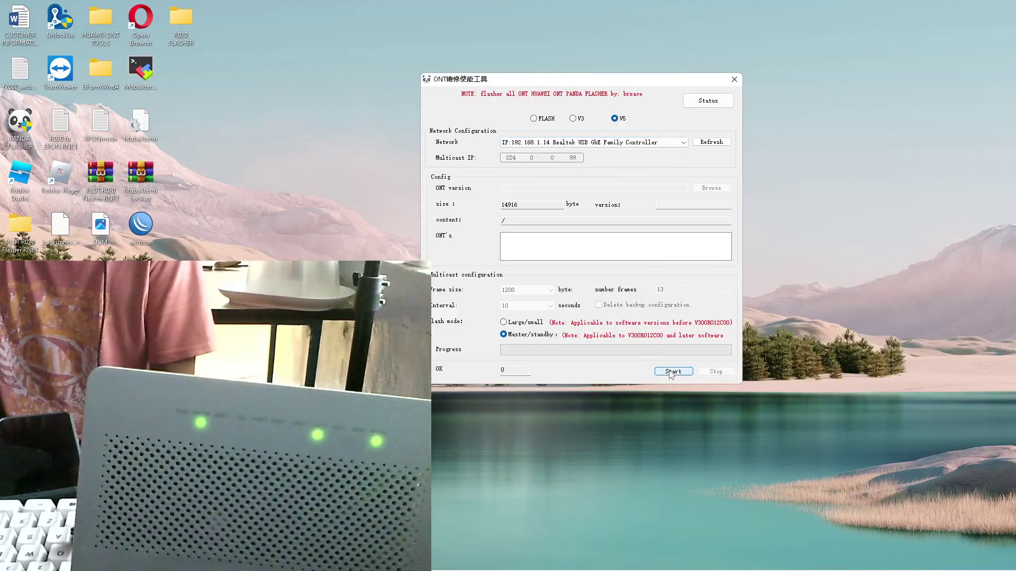
left_click(671, 372)
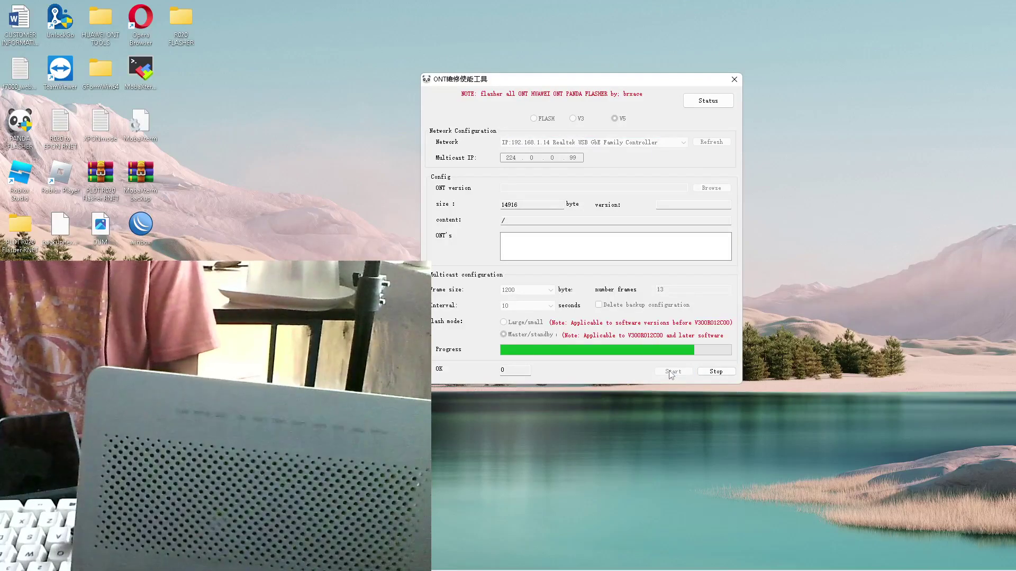
left_click(704, 102)
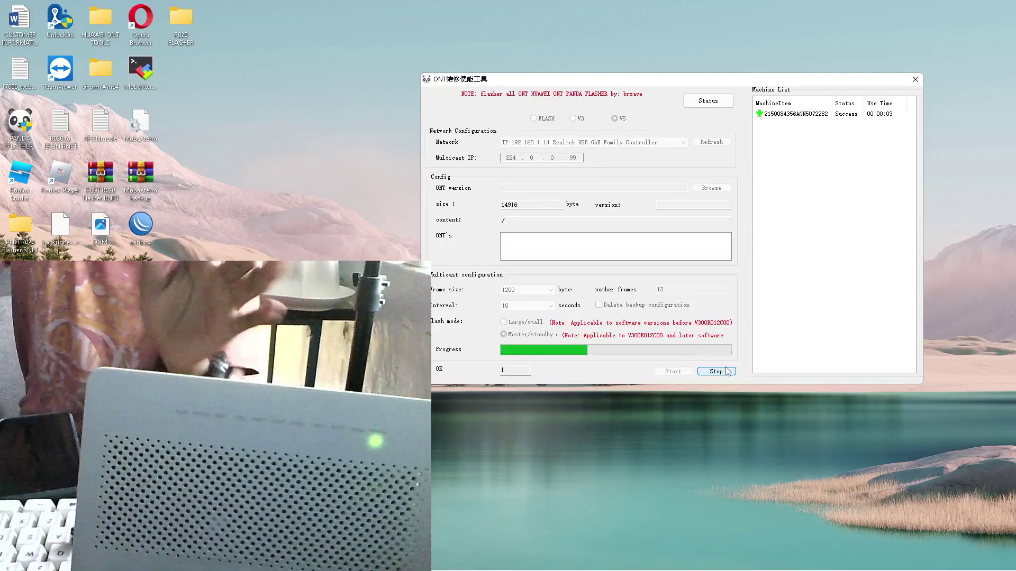
left_click(720, 372)
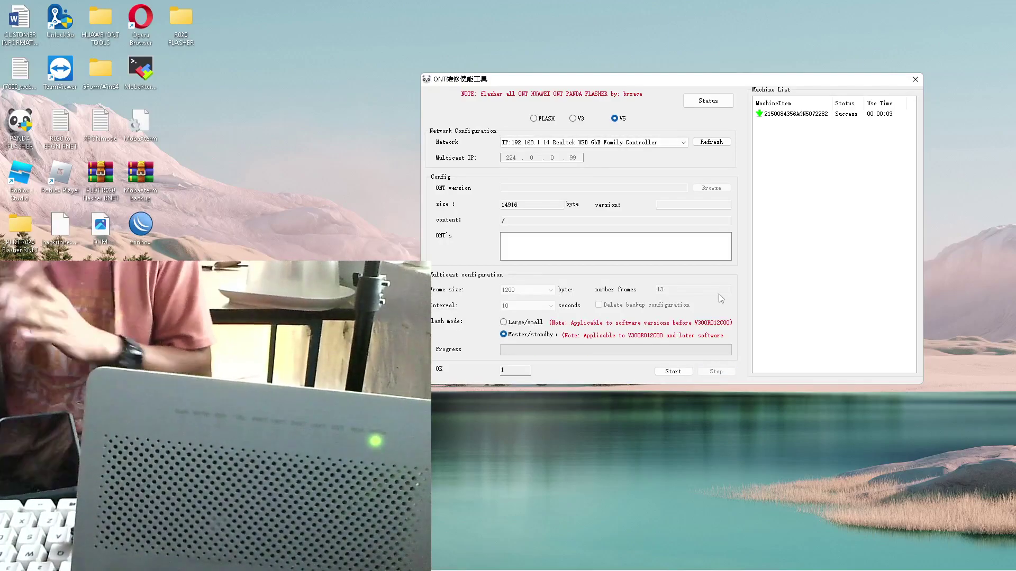
Switch back to Chrome, reload the HG8145V5 login page to check router access, and minimize the browser
mouse_move(371, 570)
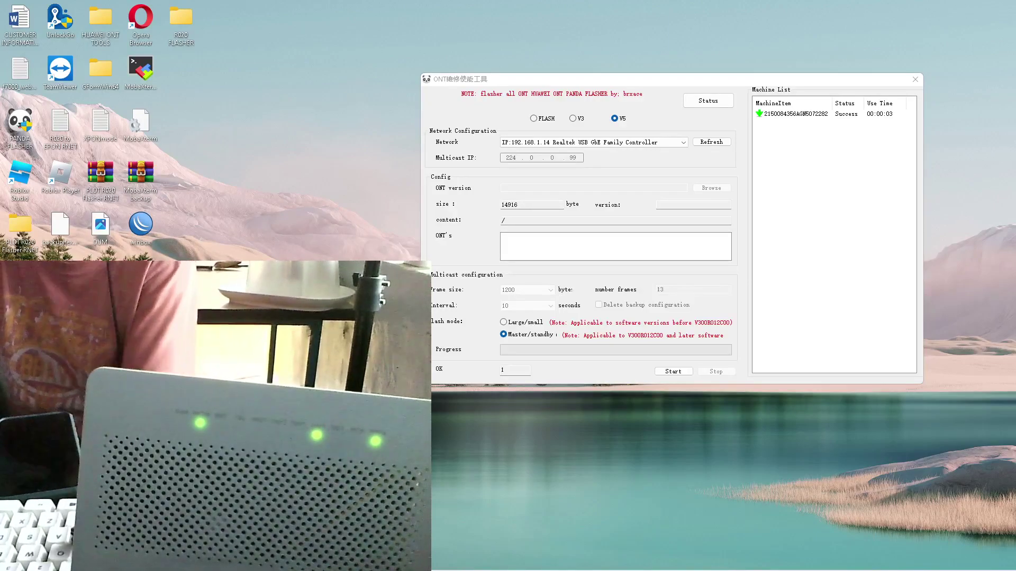
mouse_move(488, 570)
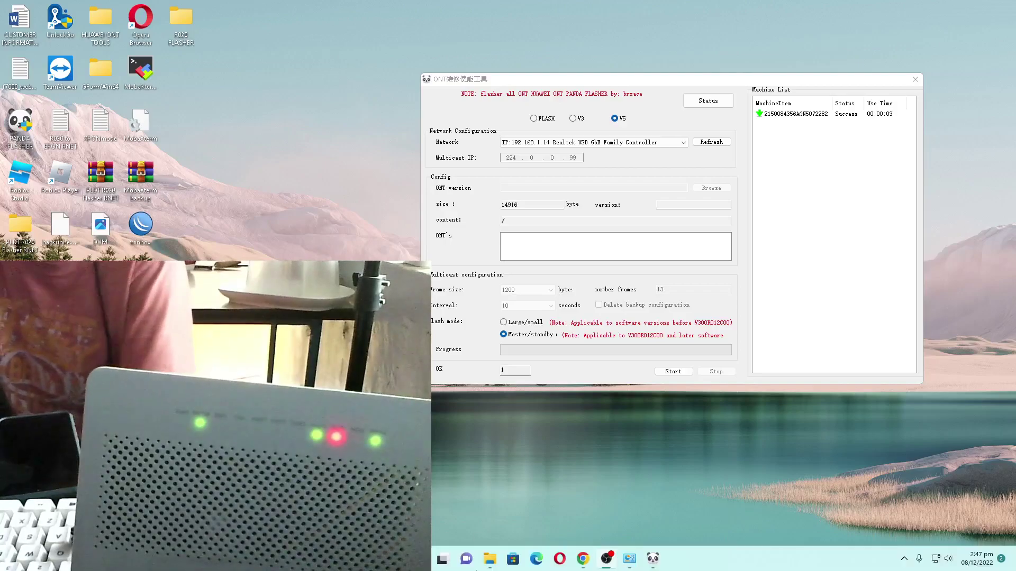
mouse_move(584, 567)
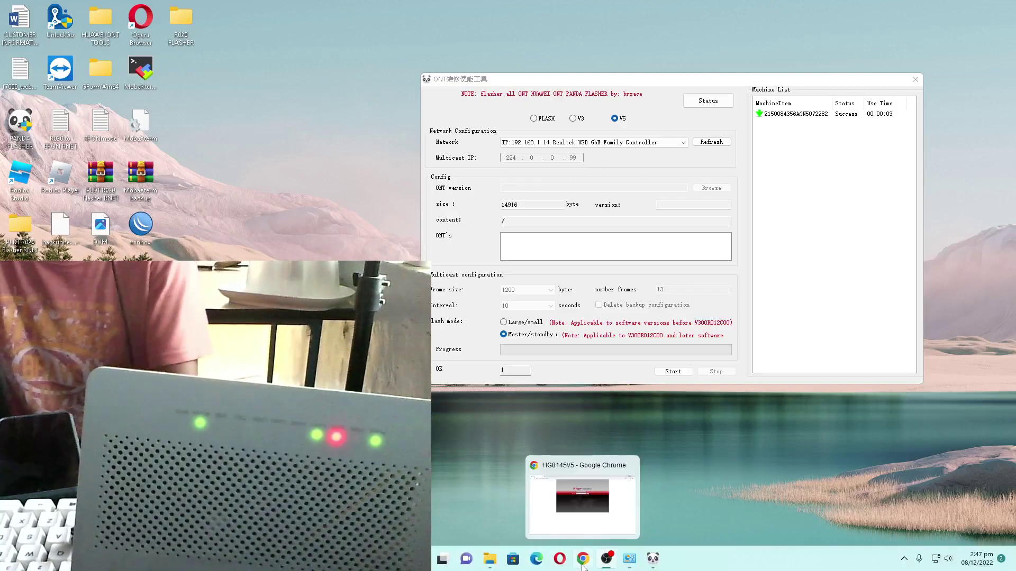
left_click(582, 497)
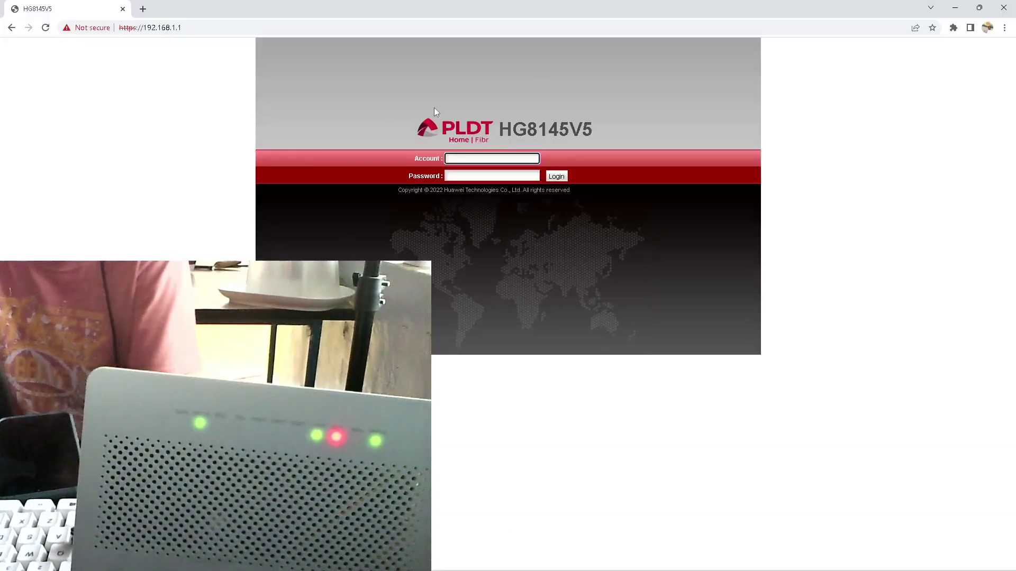
right_click(180, 84)
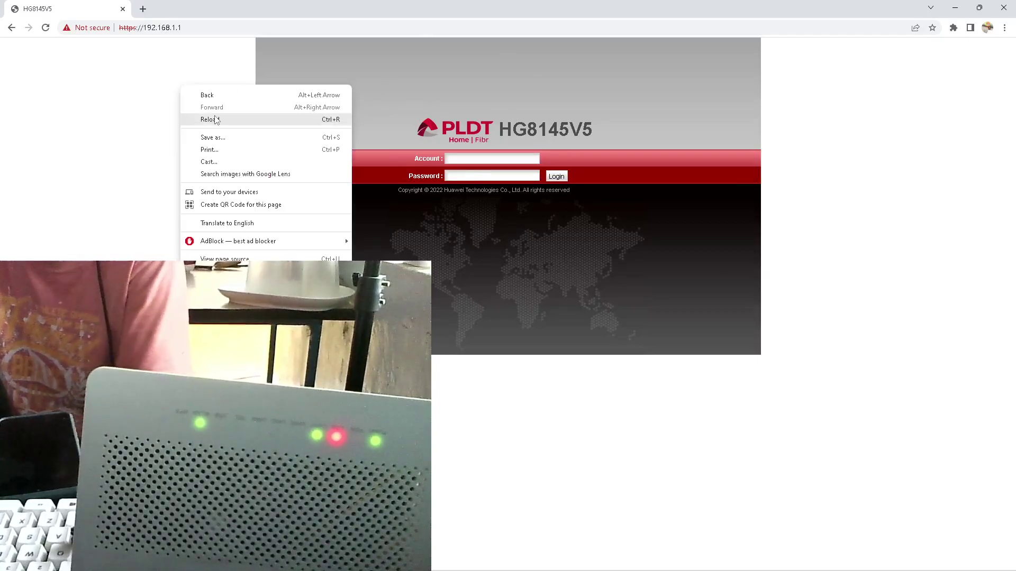
left_click(217, 121)
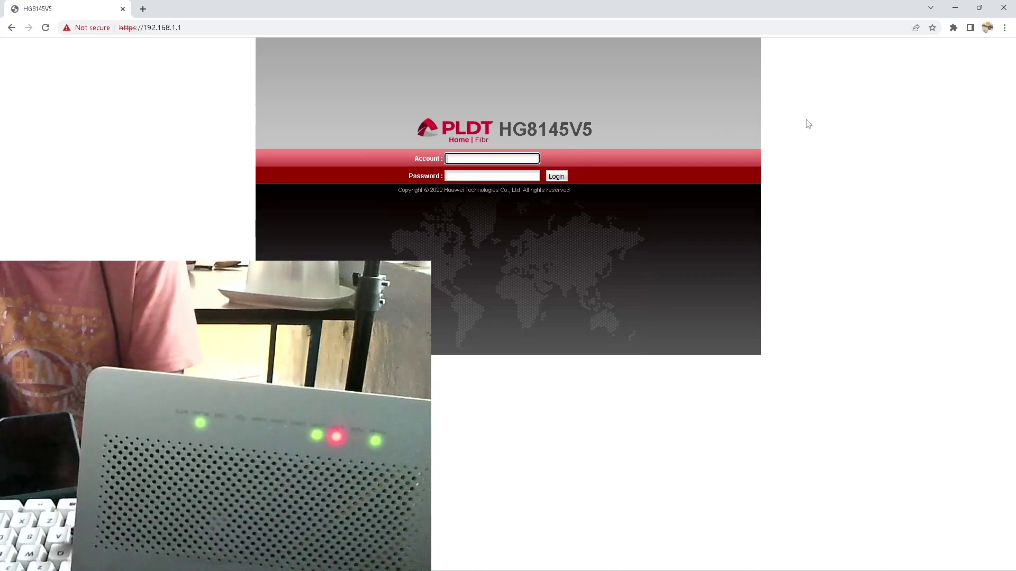
left_click(955, 8)
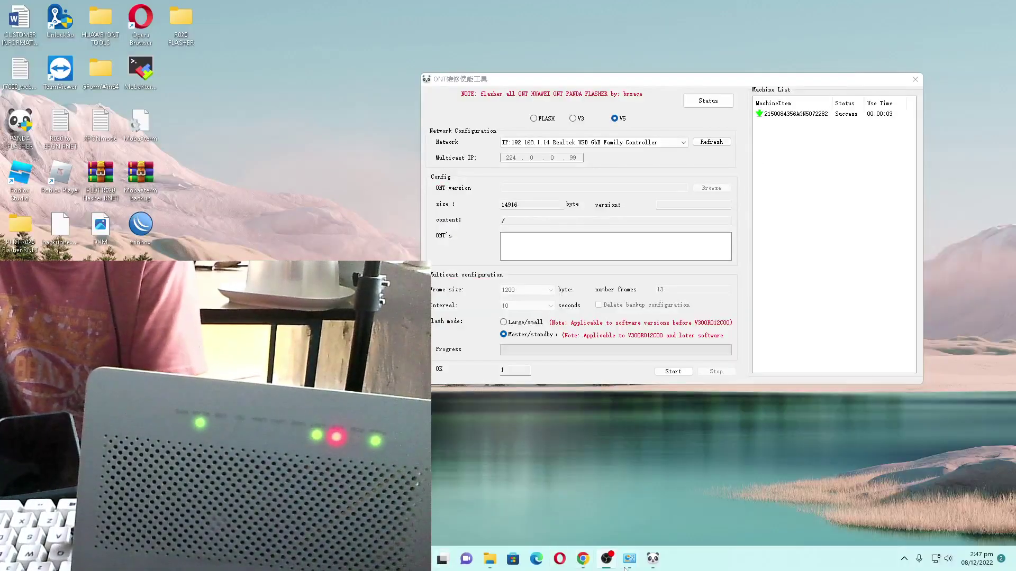
Open the PLDT R020 Flasher RNET folder, run FOR PLDT SCRIPT on the router, and close the Telnet window
double_click(20, 229)
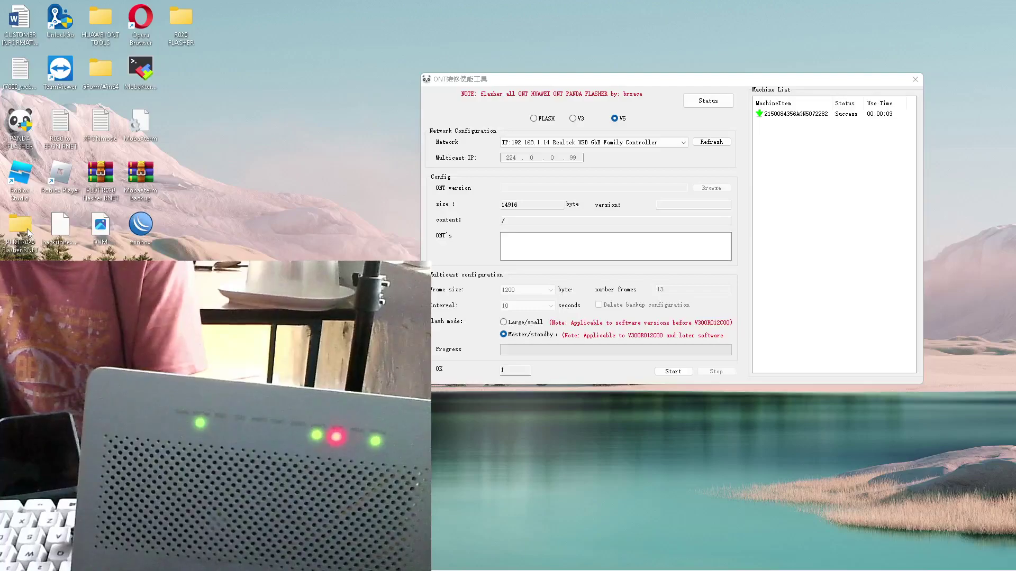
scroll(459, 253, "up", 10)
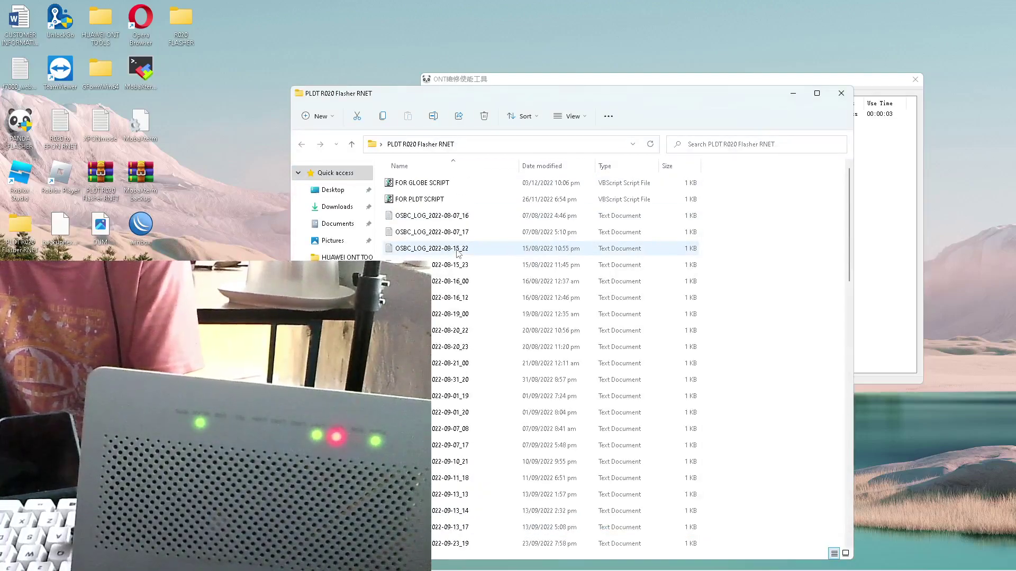
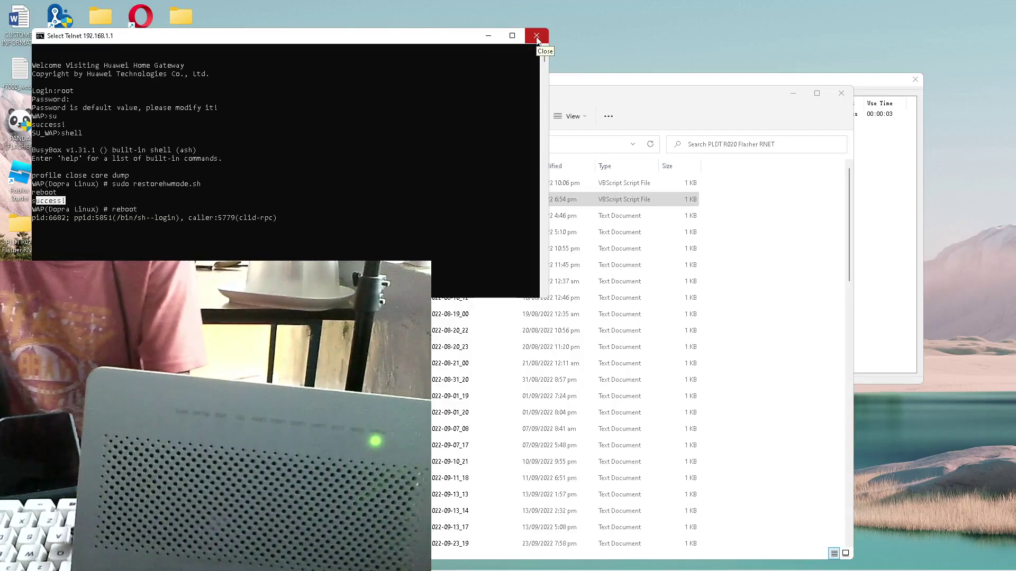
left_click(537, 36)
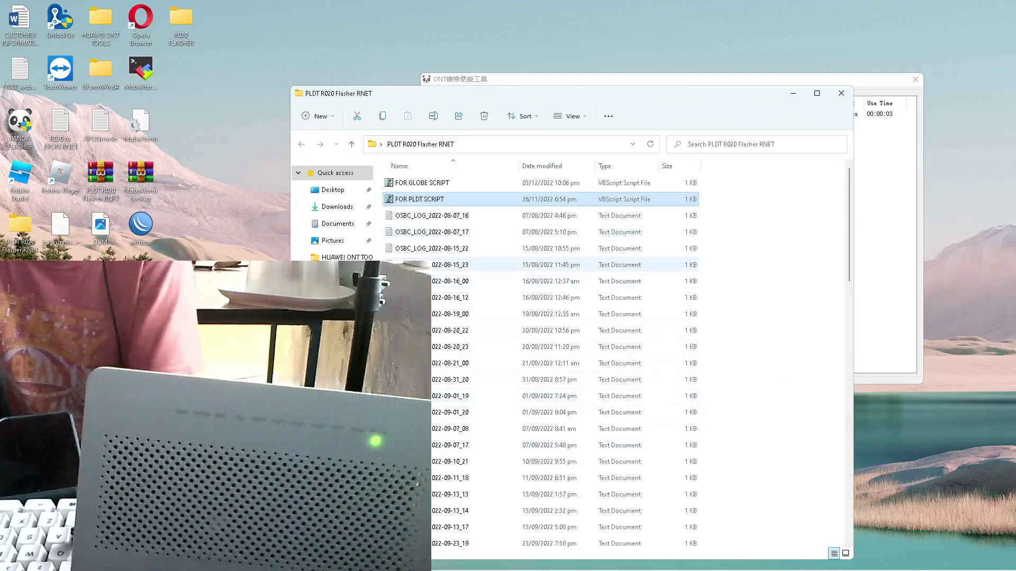
Set Ethernet 4's IPv4 address to 192.168.100.2, mask 255.255.255.0 and gateway 192.168.100.1, accepting the multiple-gateway configuration
mouse_move(583, 567)
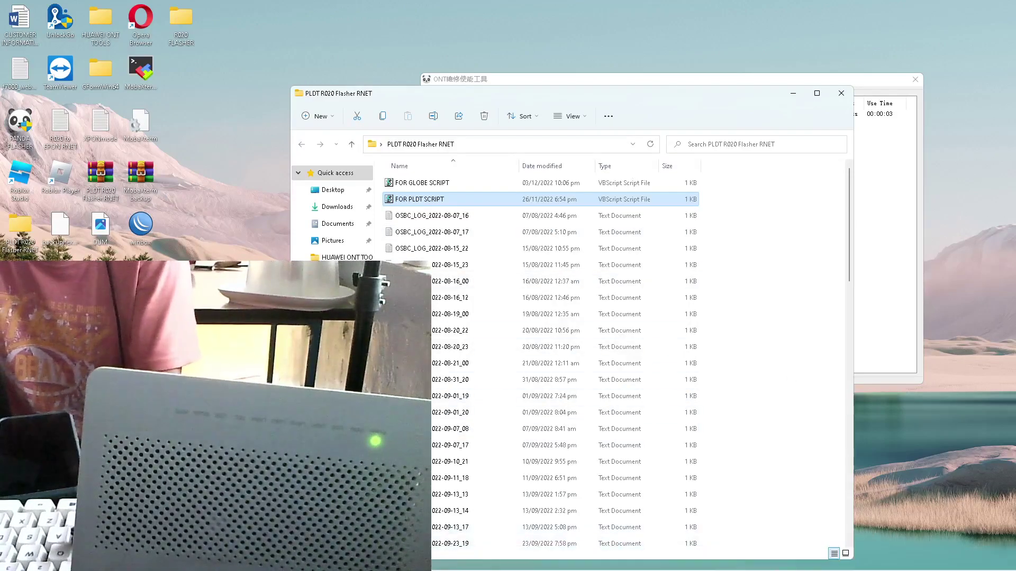
left_click(628, 566)
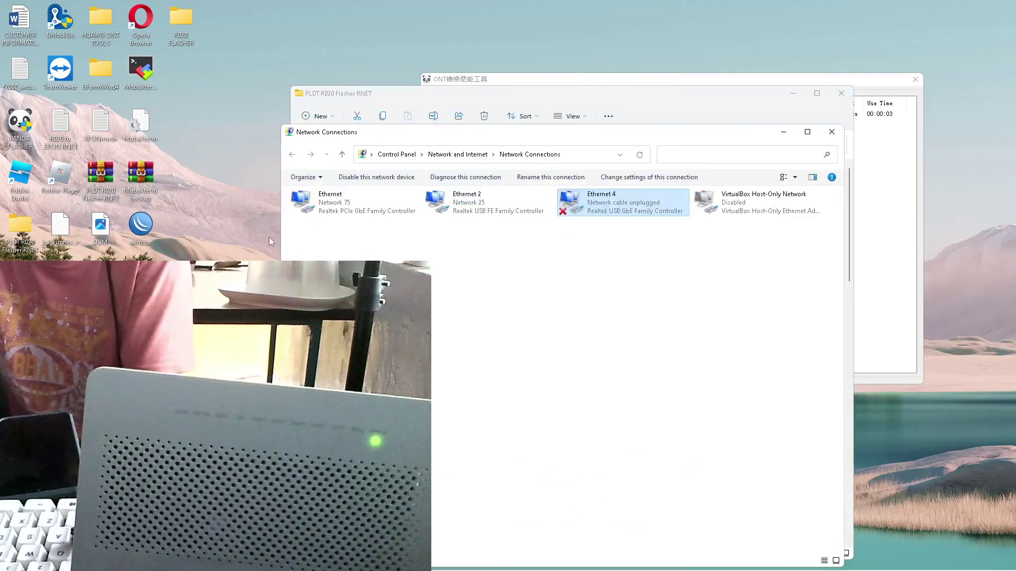
right_click(607, 206)
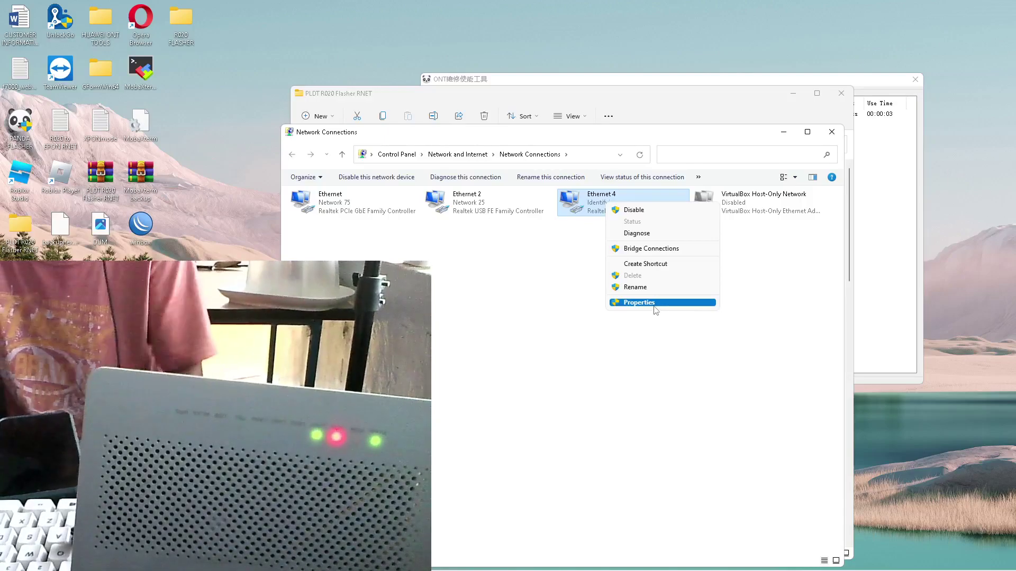
left_click(656, 303)
left_click(447, 350)
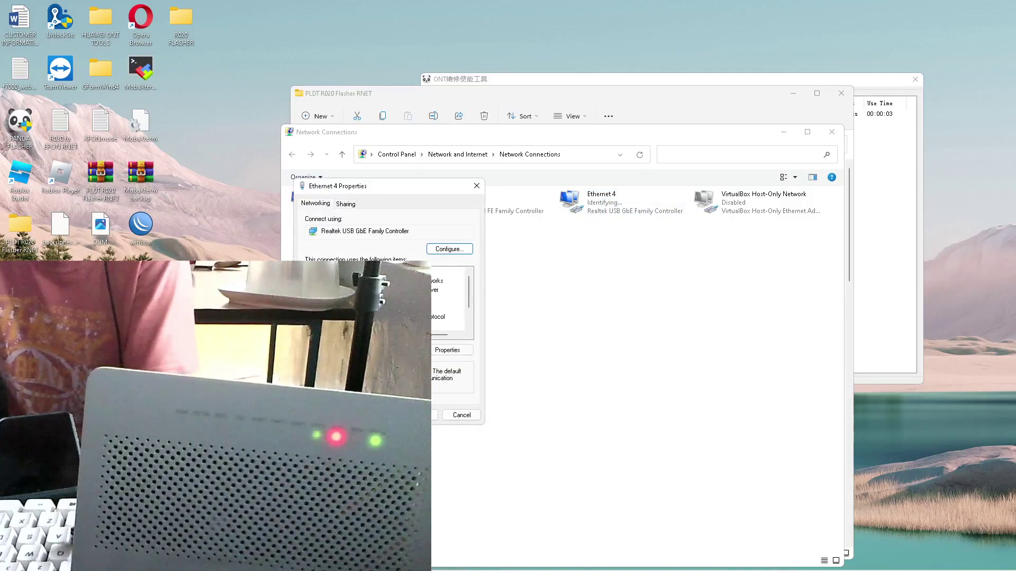
left_click(324, 299)
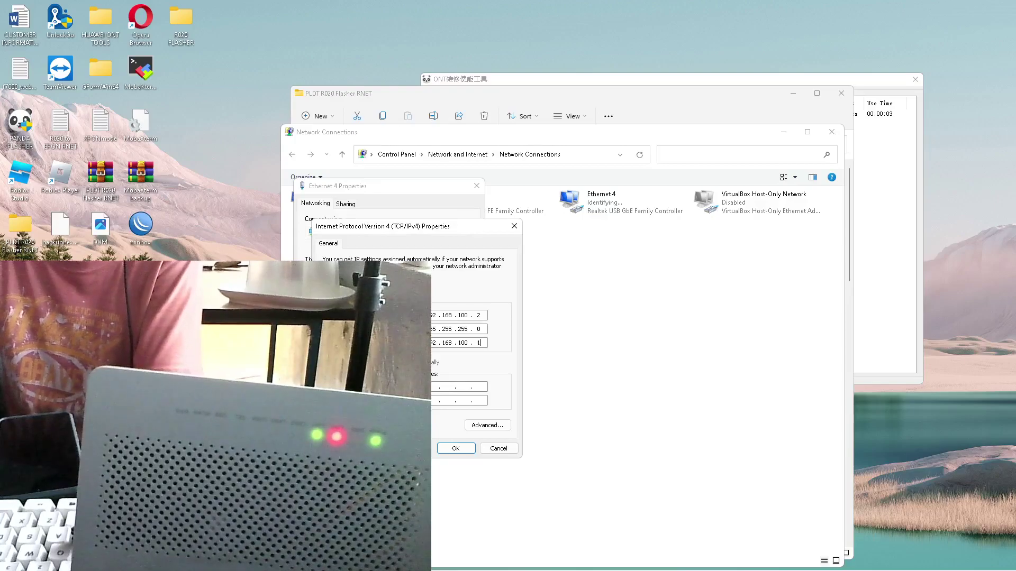
left_click(455, 448)
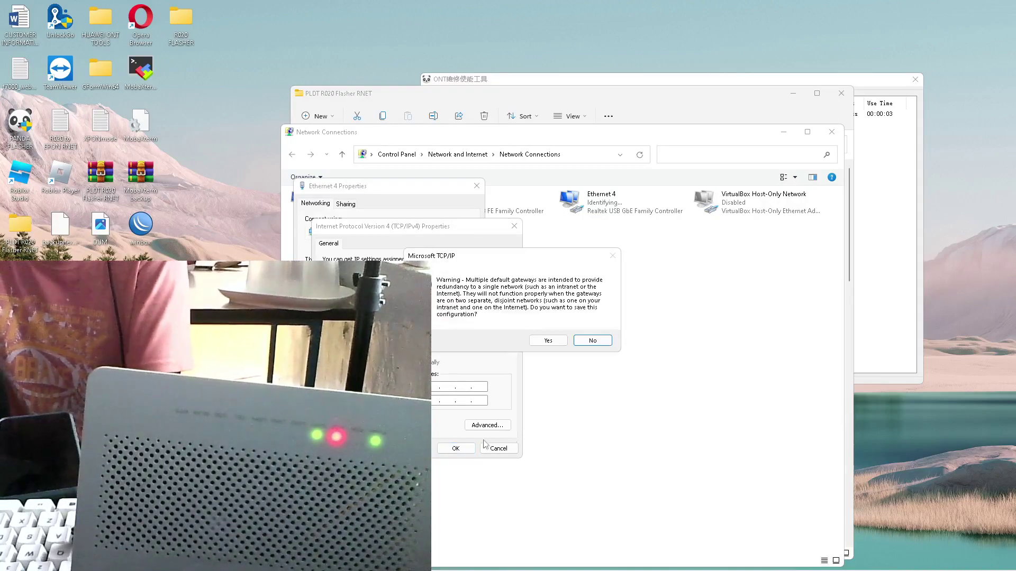
left_click(539, 342)
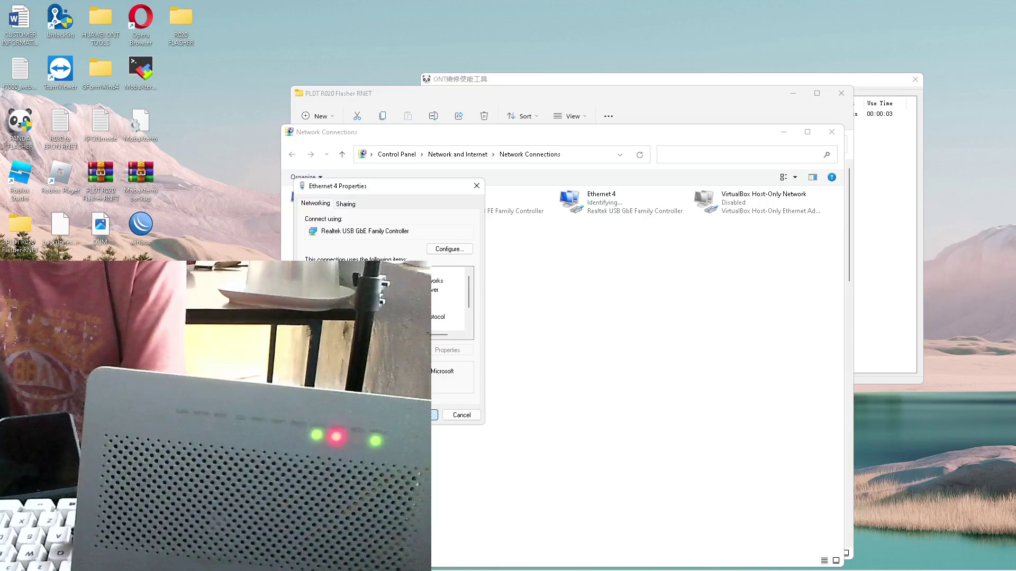
left_click(411, 415)
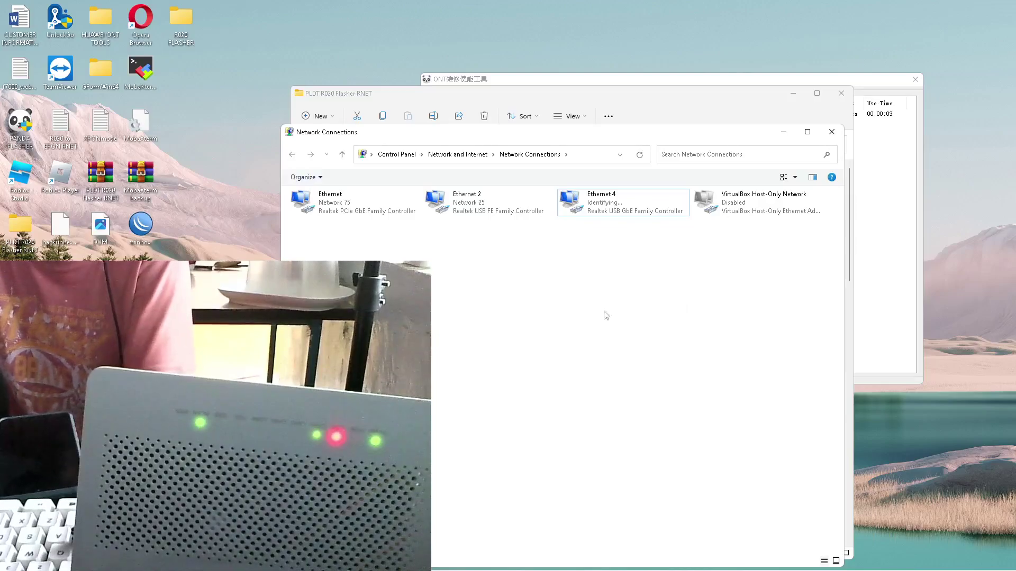
Minimize the script folder, switch to Chrome and reload the router login page at 192.168.1.1
left_click(793, 93)
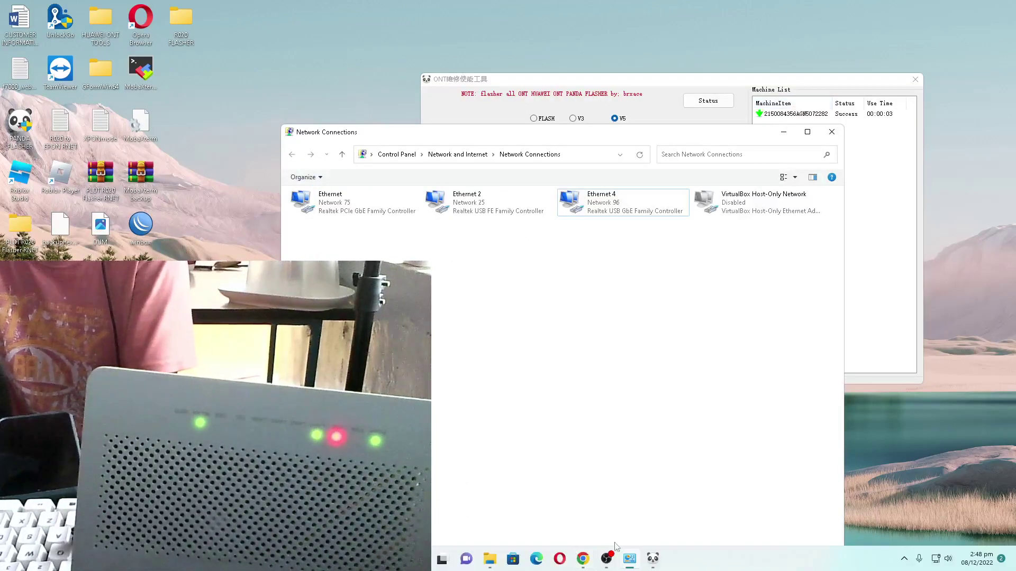
left_click(583, 558)
right_click(143, 89)
left_click(162, 125)
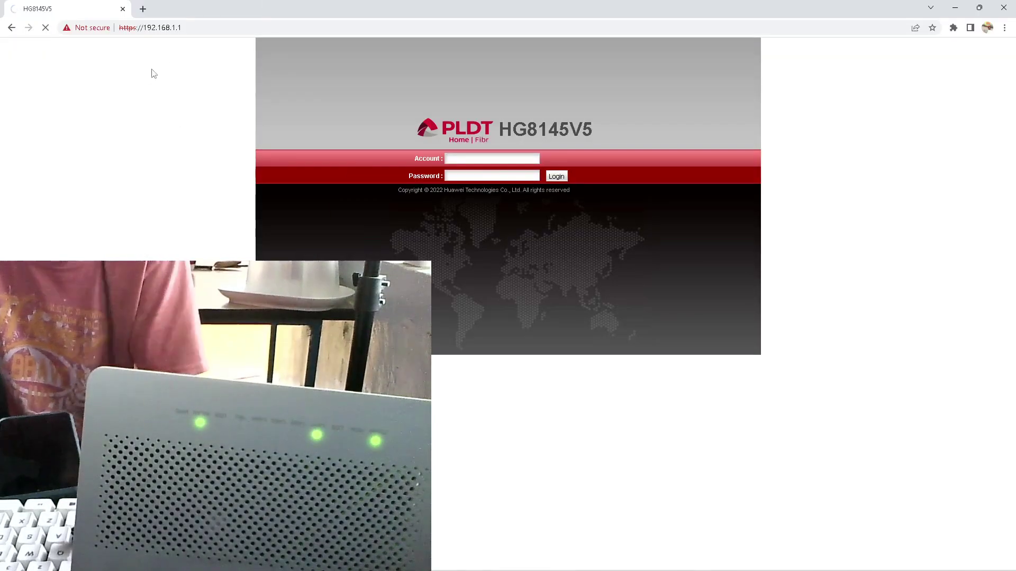
Open the router's web page at 192.168.100.1 in a new browser tab
left_click(143, 9)
type("192.")
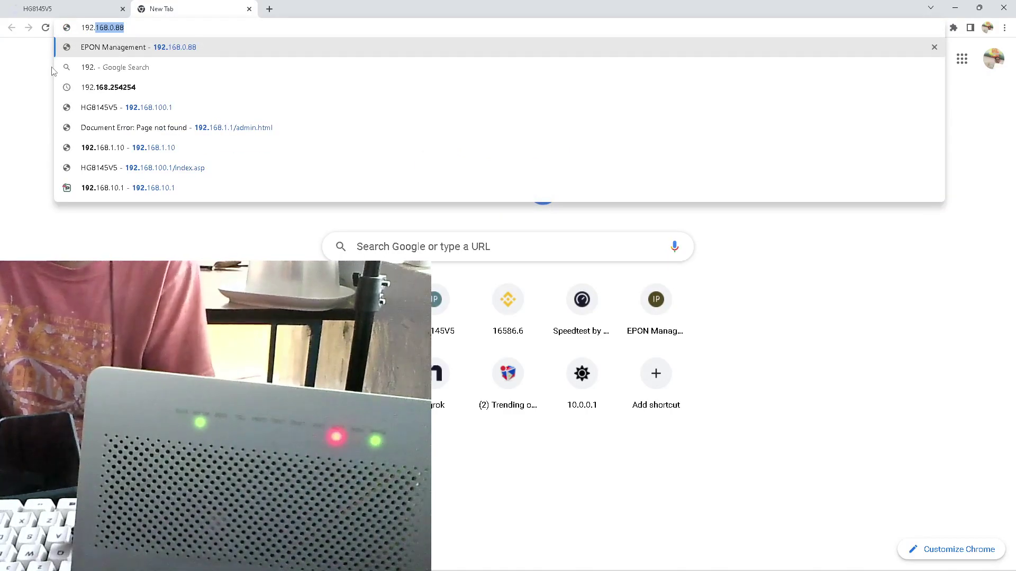
type("168")
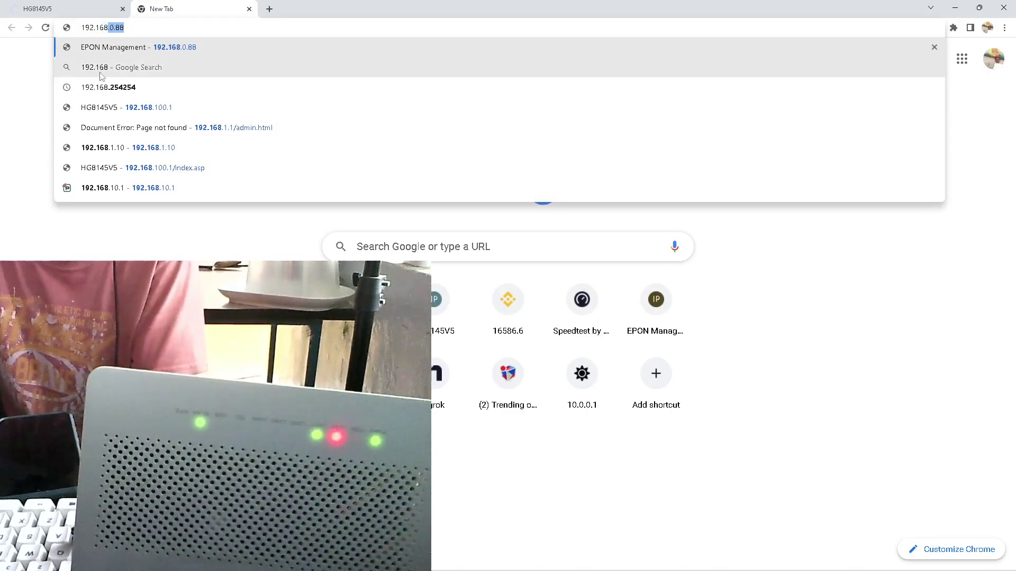
type(".100")
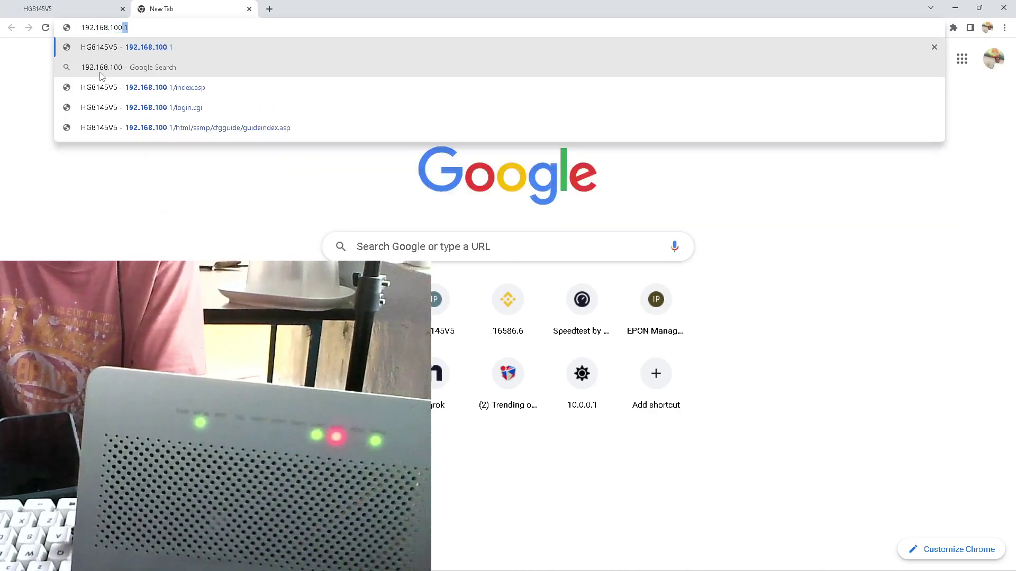
type(".1")
key("Return")
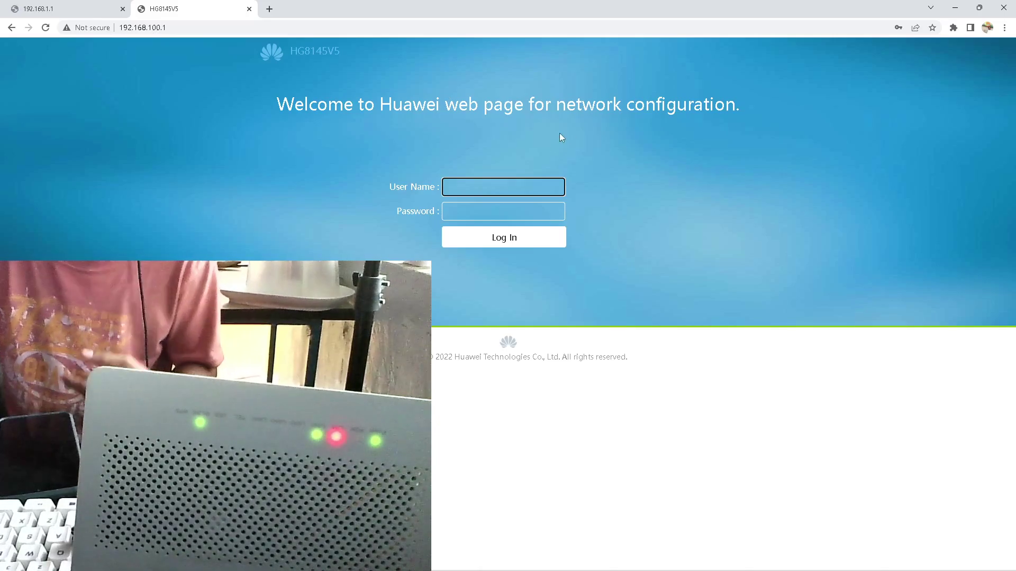
Log in as telecomadmin with the account password, dismiss the password warning, and exit the service provisioning wizard
left_click(478, 187)
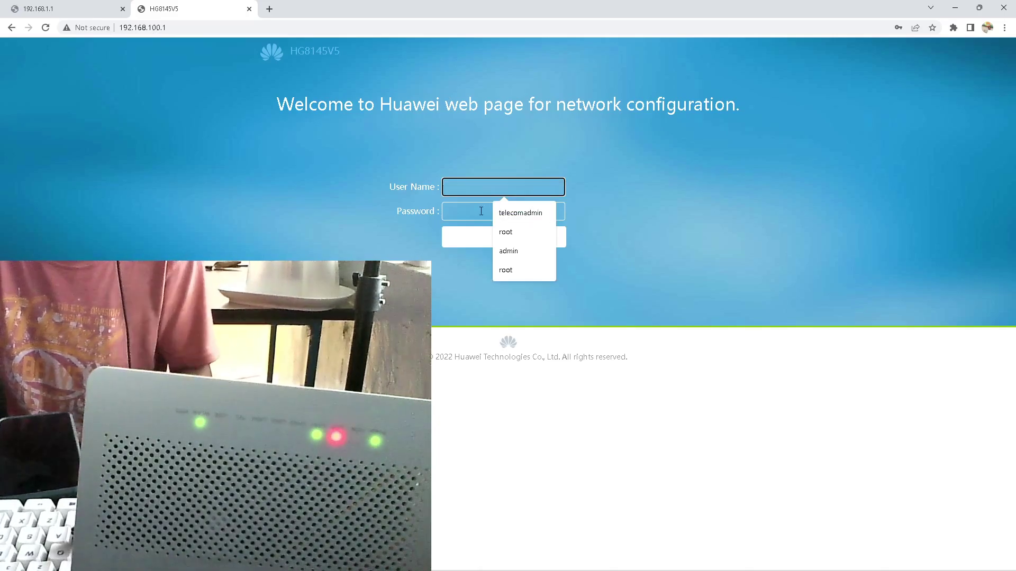
left_click(462, 209)
left_click(533, 239)
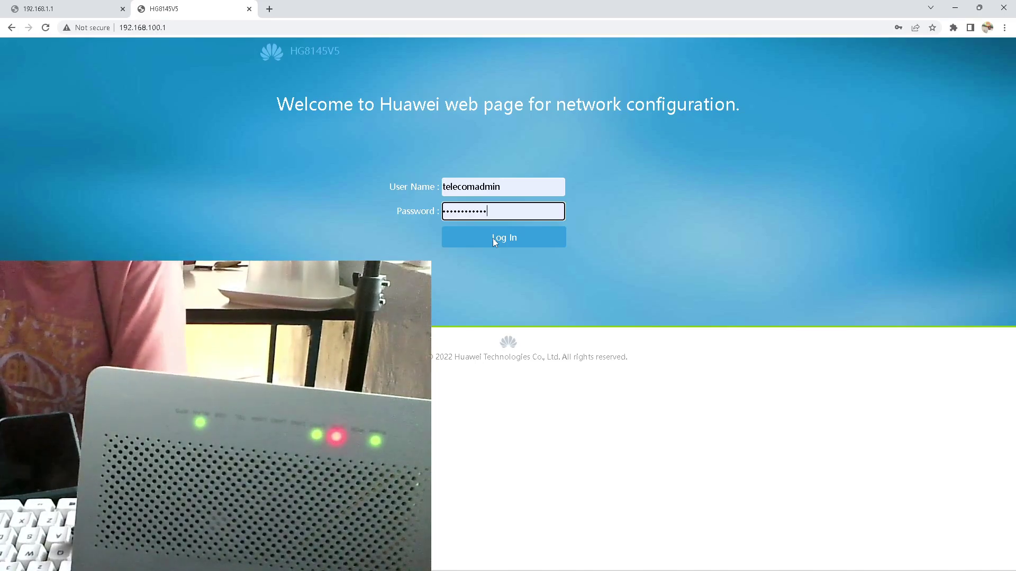
left_click(493, 239)
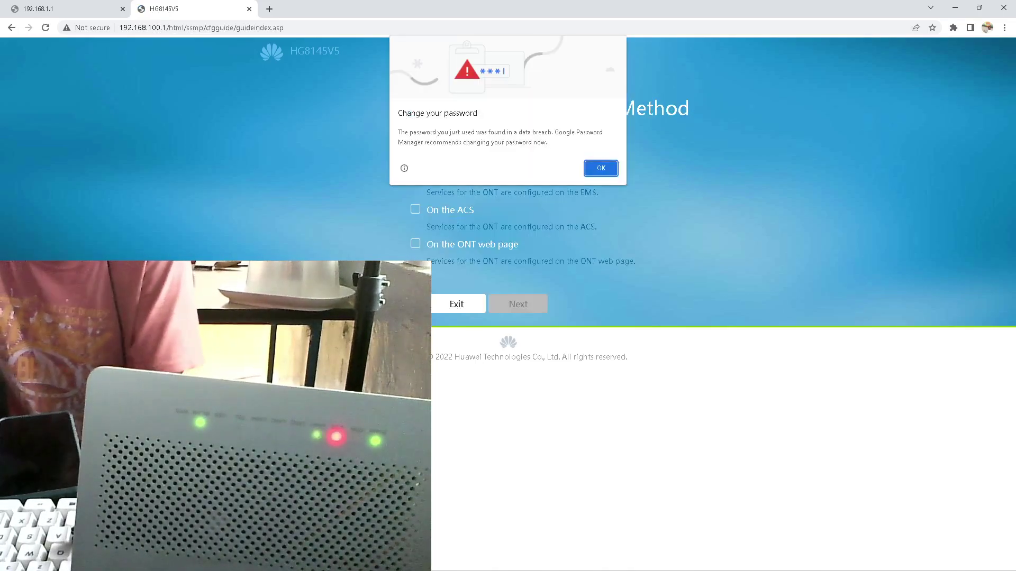
left_click(601, 169)
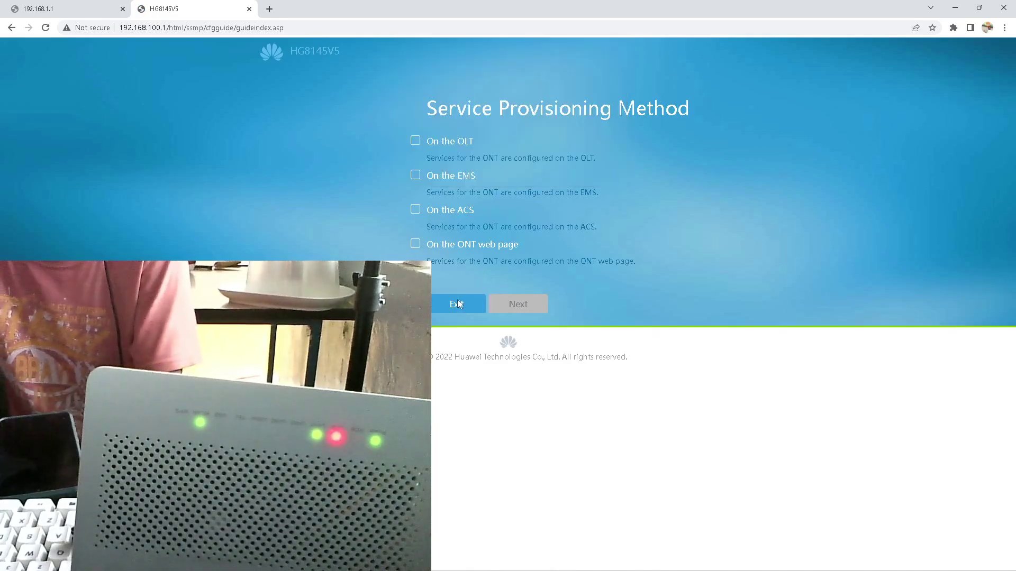
left_click(457, 304)
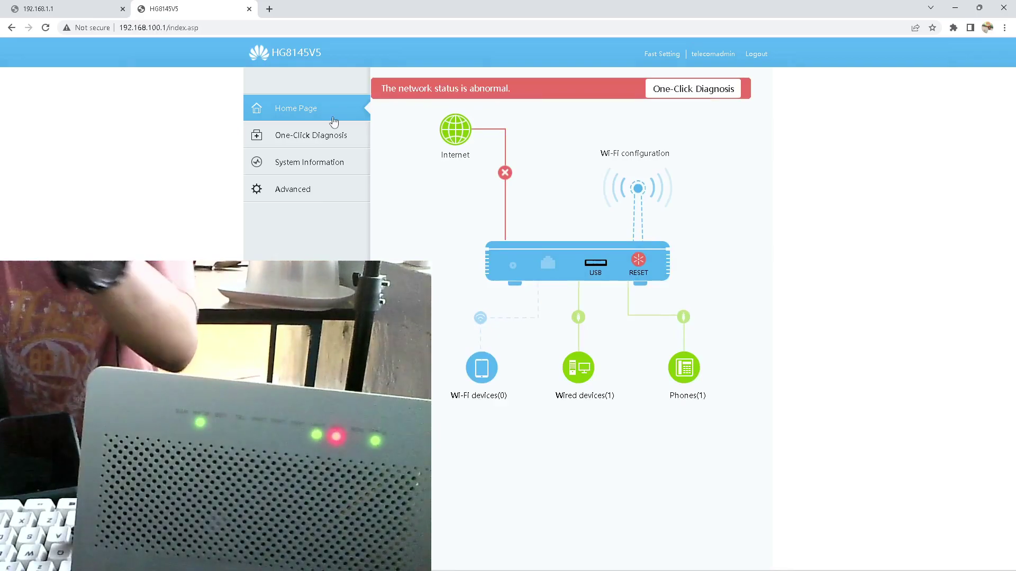
Examine the upstream port options in the advanced settings and return to the WAN configuration
left_click(297, 197)
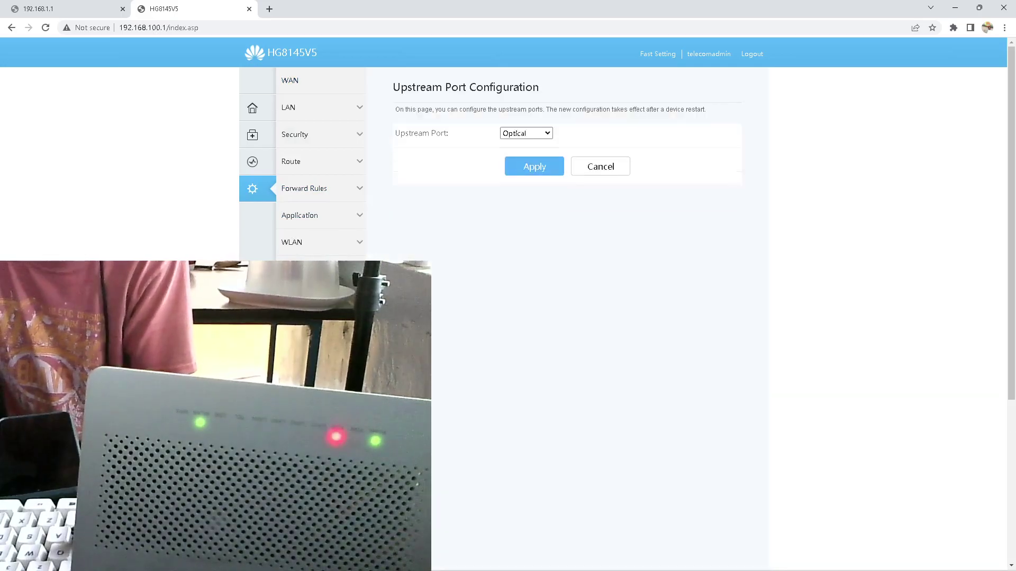
left_click(507, 134)
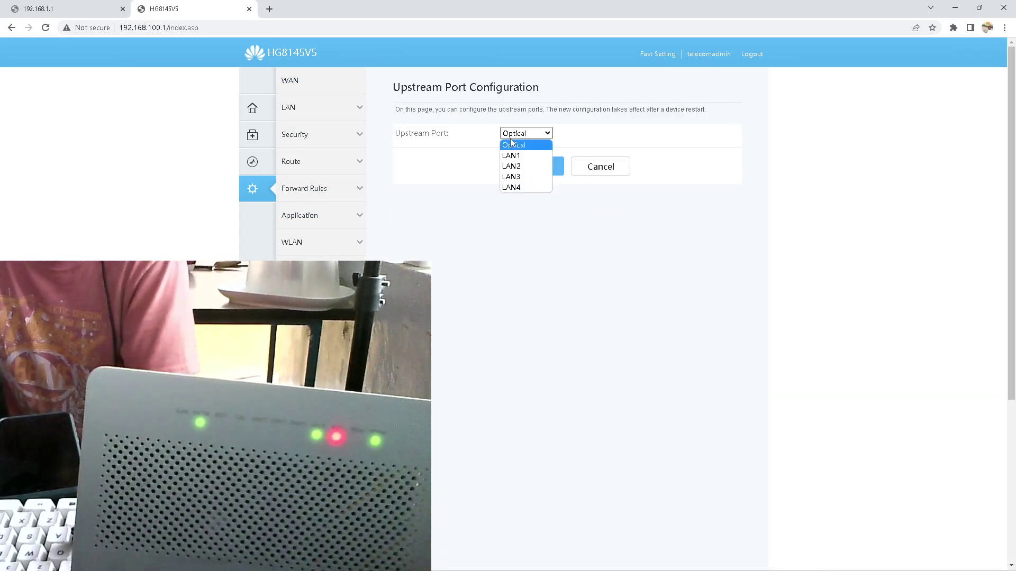
left_click(507, 297)
left_click(254, 192)
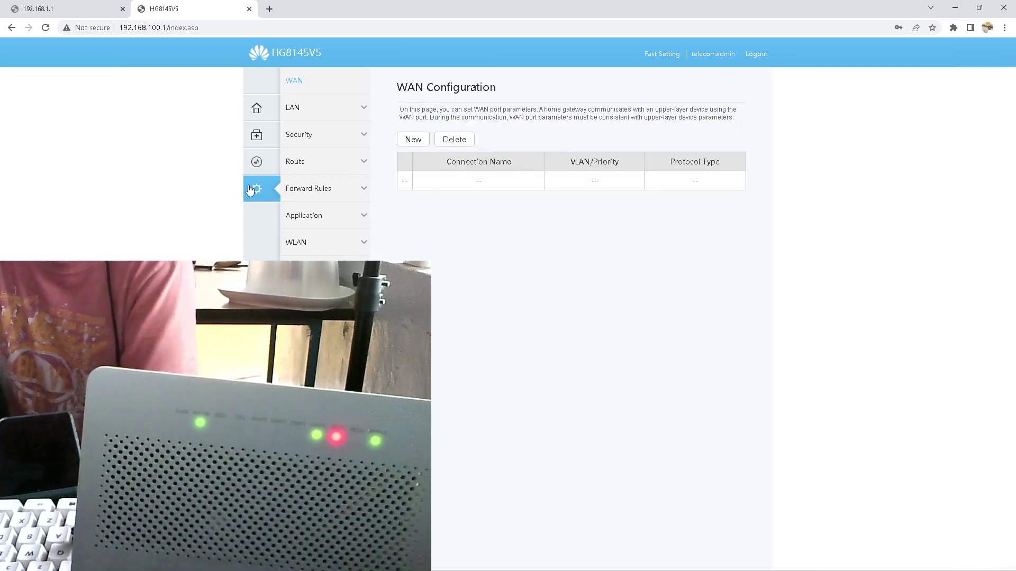
Open the device information page and highlight the GPON terminal description and serial number
left_click(259, 168)
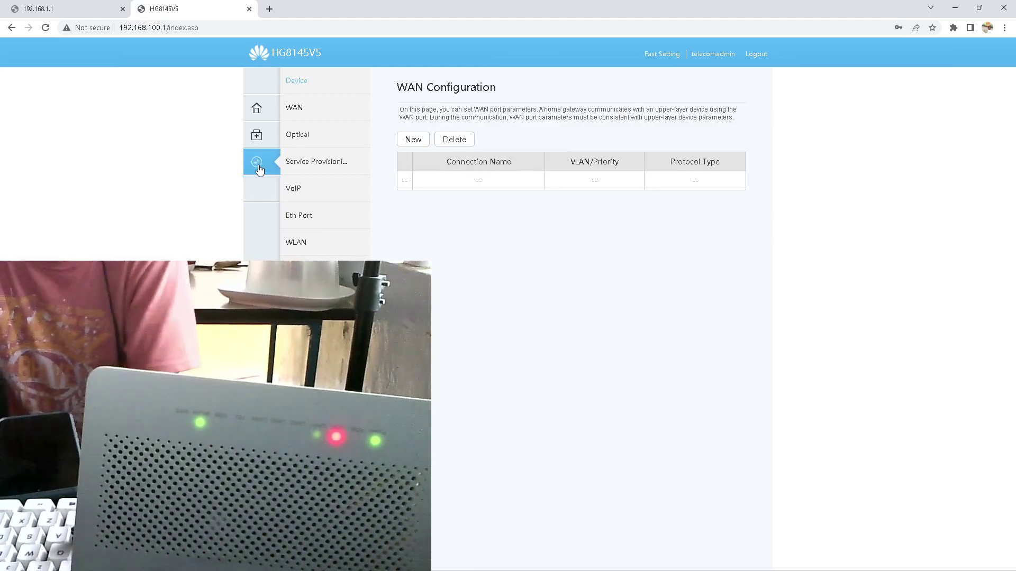
mouse_move(554, 169)
left_mouse_down()
mouse_move(682, 172)
mouse_move(680, 198)
mouse_move(674, 171)
mouse_move(481, 155)
mouse_move(505, 170)
mouse_move(571, 170)
left_mouse_up()
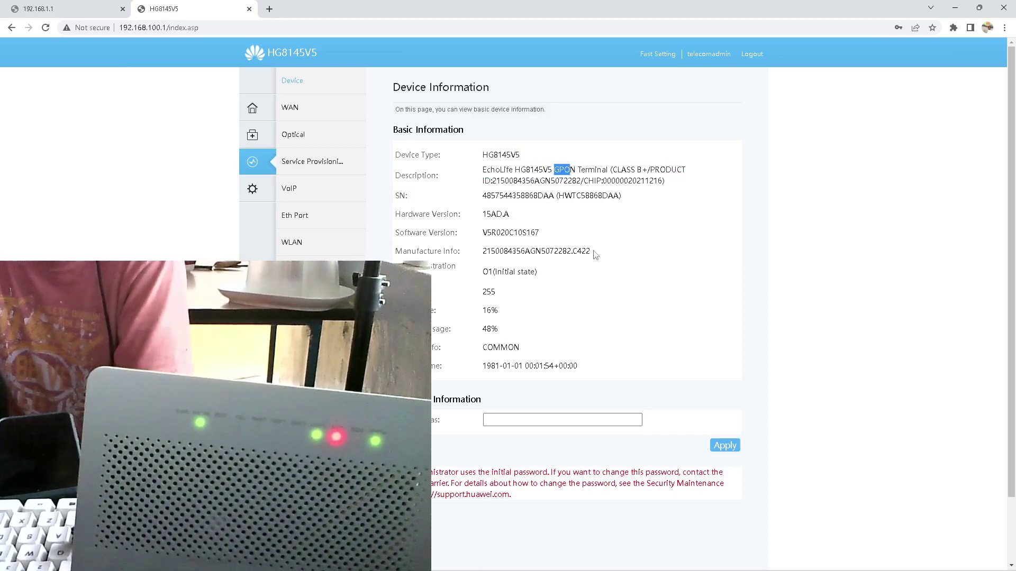
left_click(591, 251)
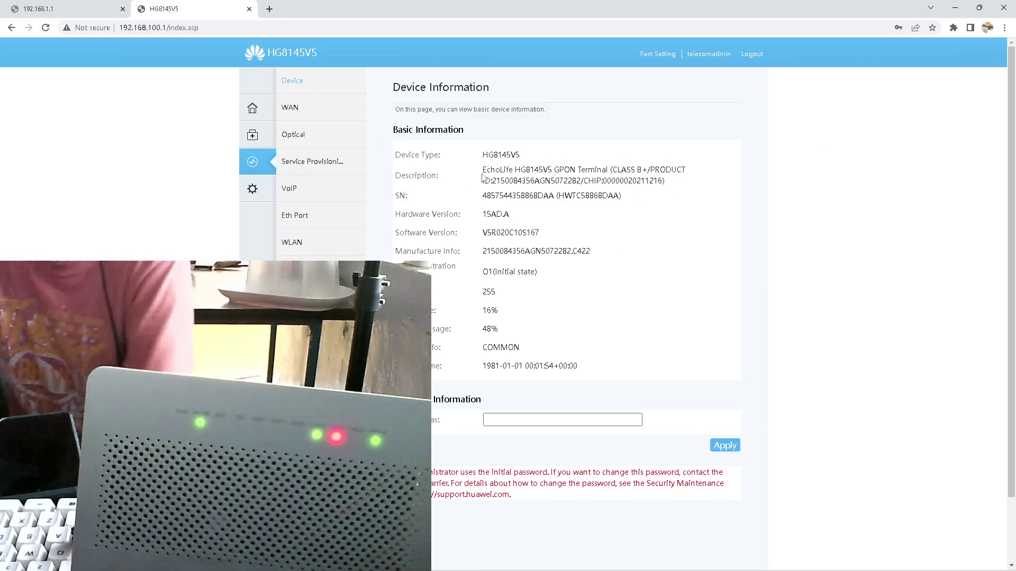
left_click_drag(482, 170, 674, 196)
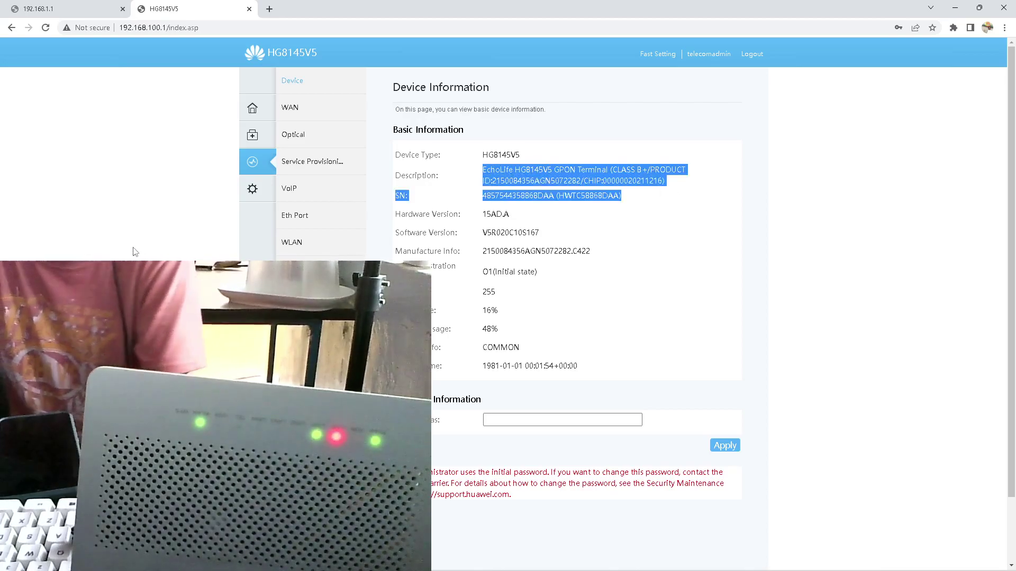
left_click(656, 282)
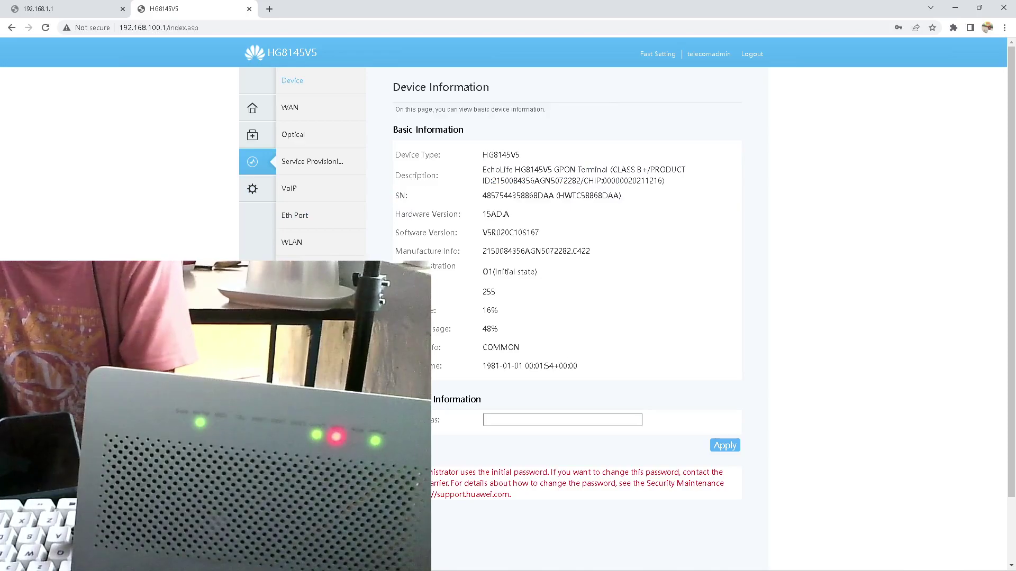
Show the router's home page, then return to the device information in the system information section
left_click(252, 108)
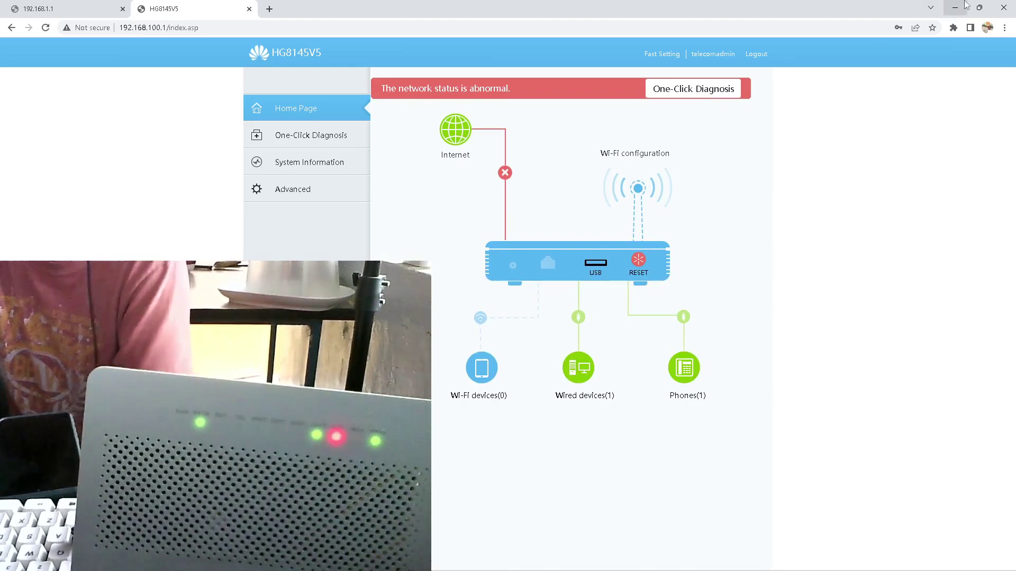
left_click(281, 189)
left_click(292, 172)
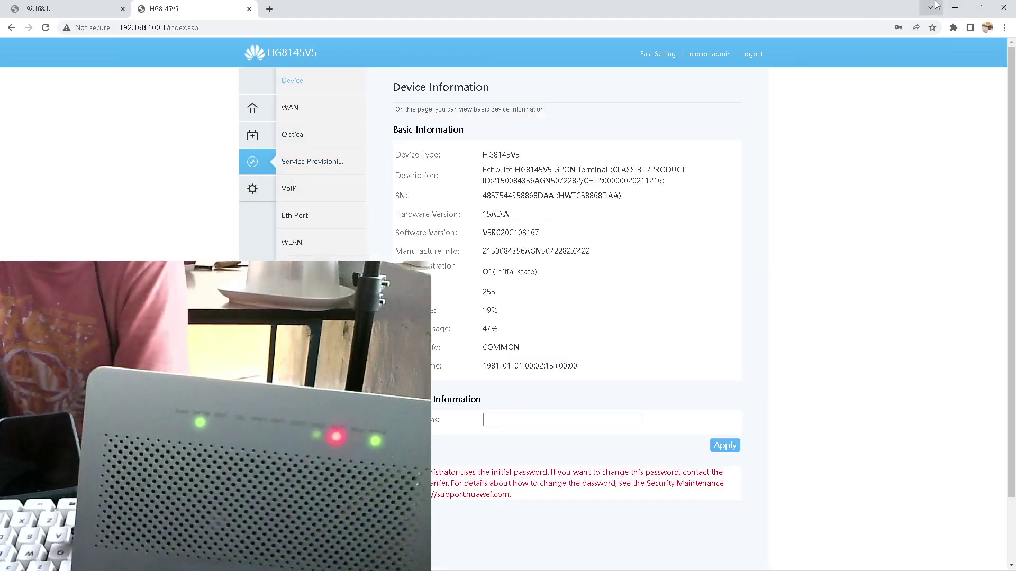
Minimize Chrome, return to Panda Flasher, and switch its mode to FLASH
left_click(955, 8)
left_click(917, 226)
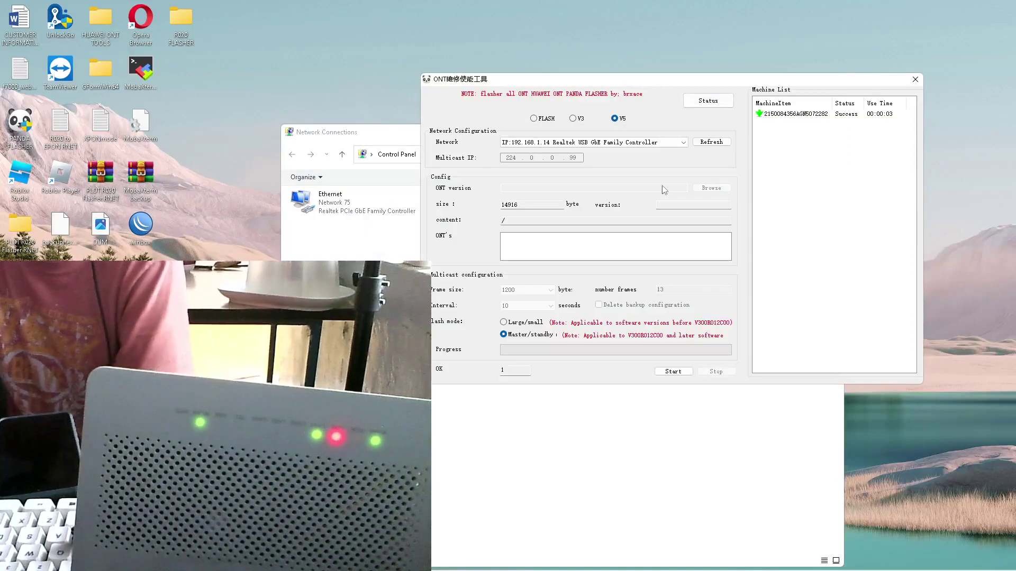
left_click(533, 118)
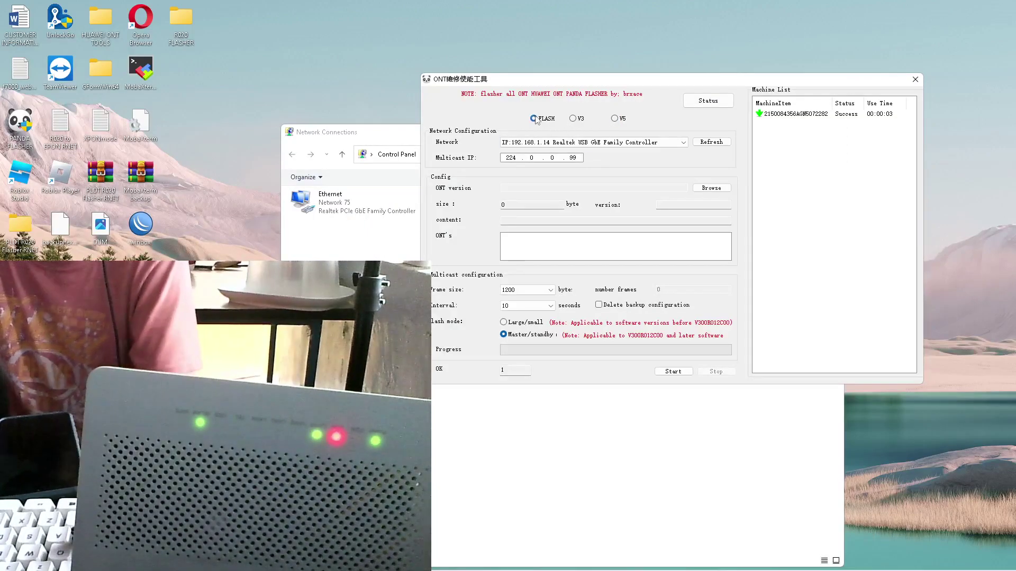
Load the R020 to EPON RNET package from the Desktop as the ONT version
left_click(711, 187)
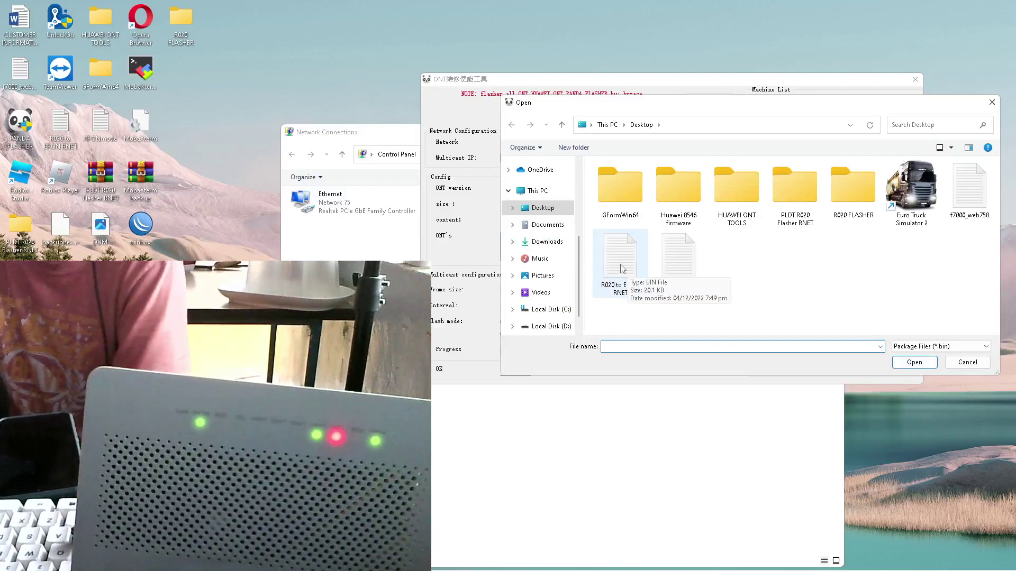
left_click(621, 264)
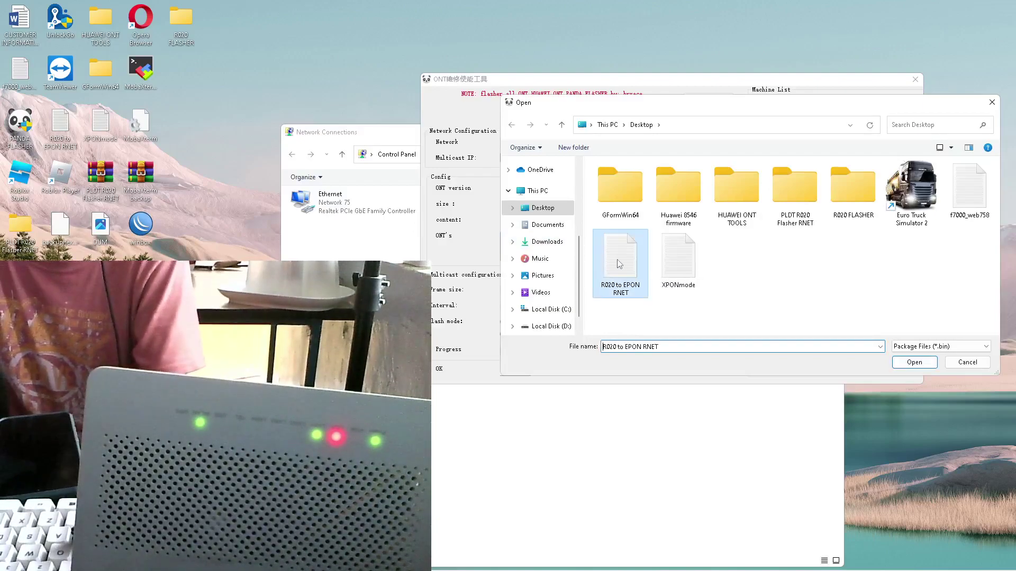
left_click(921, 366)
Refresh the network adapters and select the Realtek USB GbE Family Controller at 192.168.100.2
left_click(711, 142)
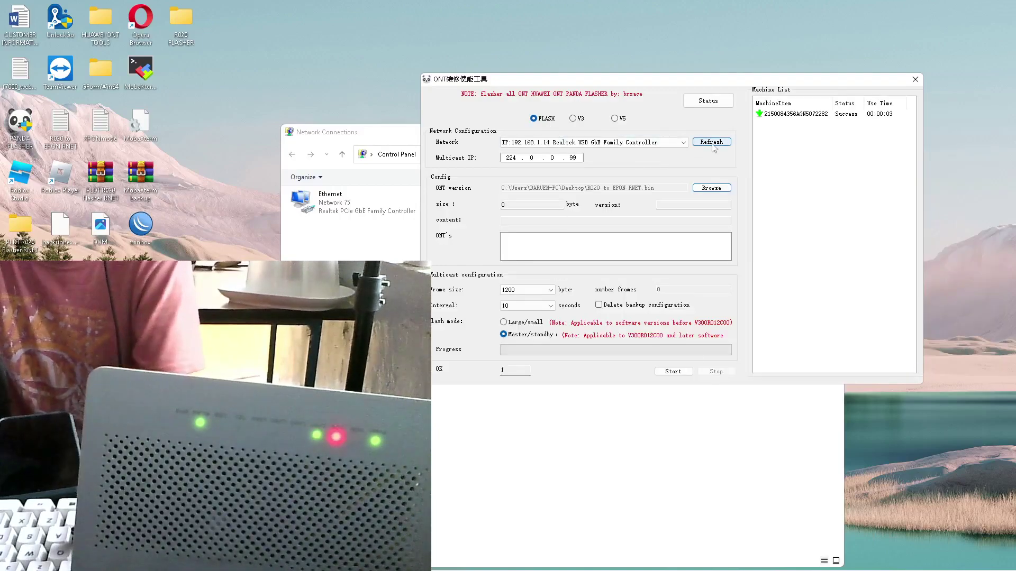
left_click(638, 143)
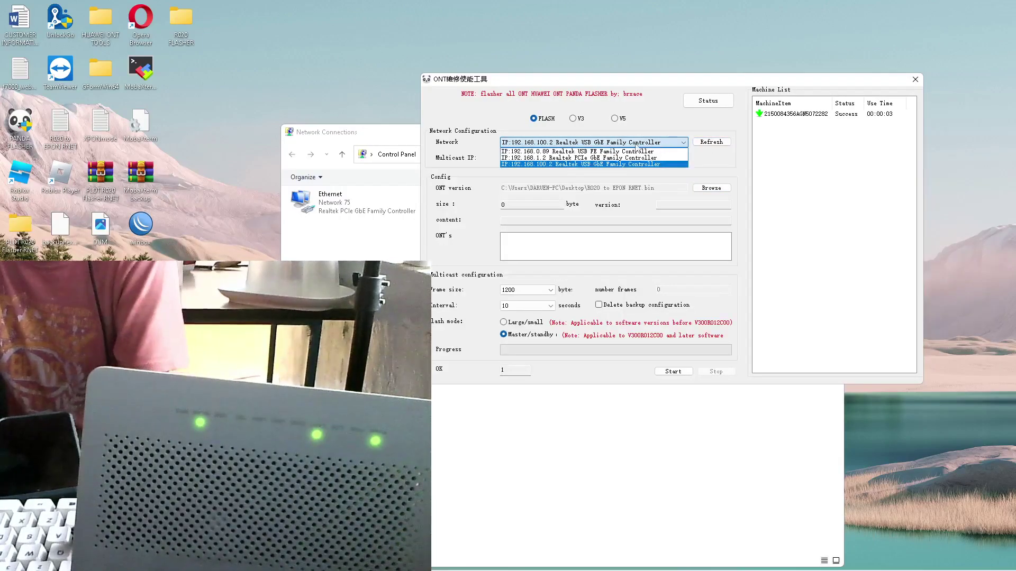
left_click(598, 163)
Try to start flashing with the Desktop package, dismiss the error and stop the process
left_click(673, 372)
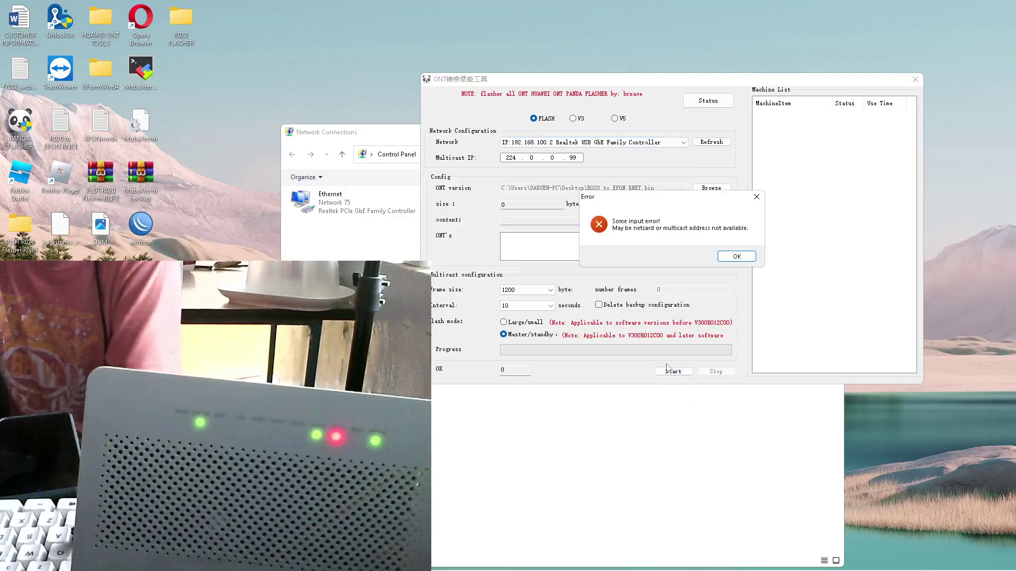
left_click(721, 259)
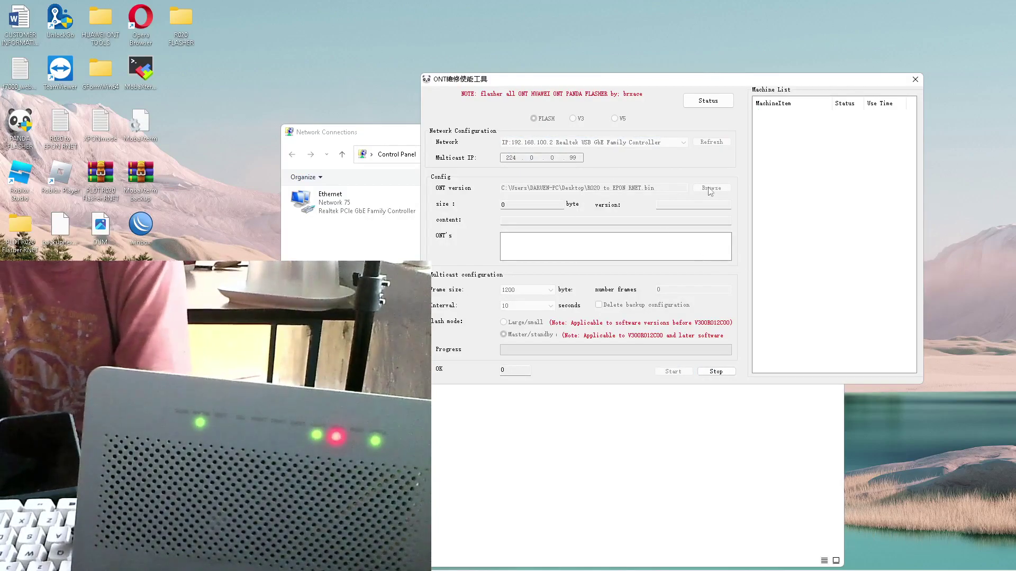
left_click(720, 372)
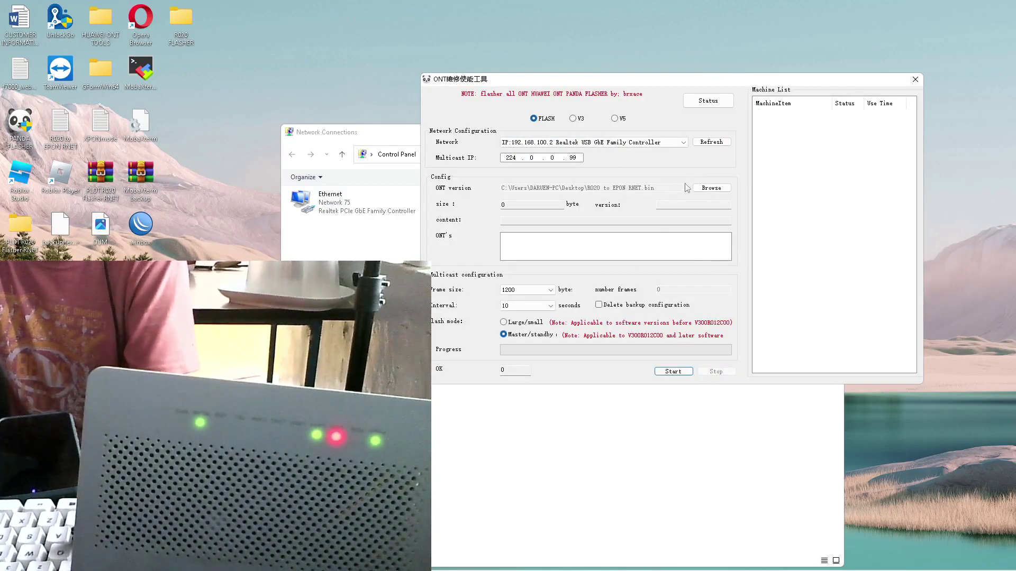
Reselect the 192.168.100.2 Realtek USB GbE adapter and load the R020-to-EPON package from the PLDT R020 Flasher RNET folder
left_click(640, 143)
left_click(602, 165)
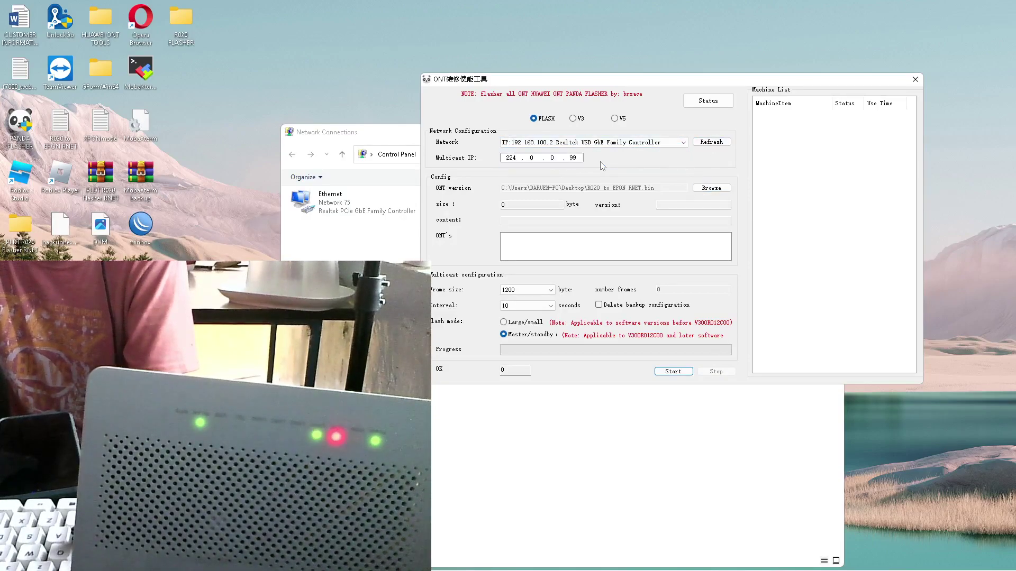
left_click(711, 188)
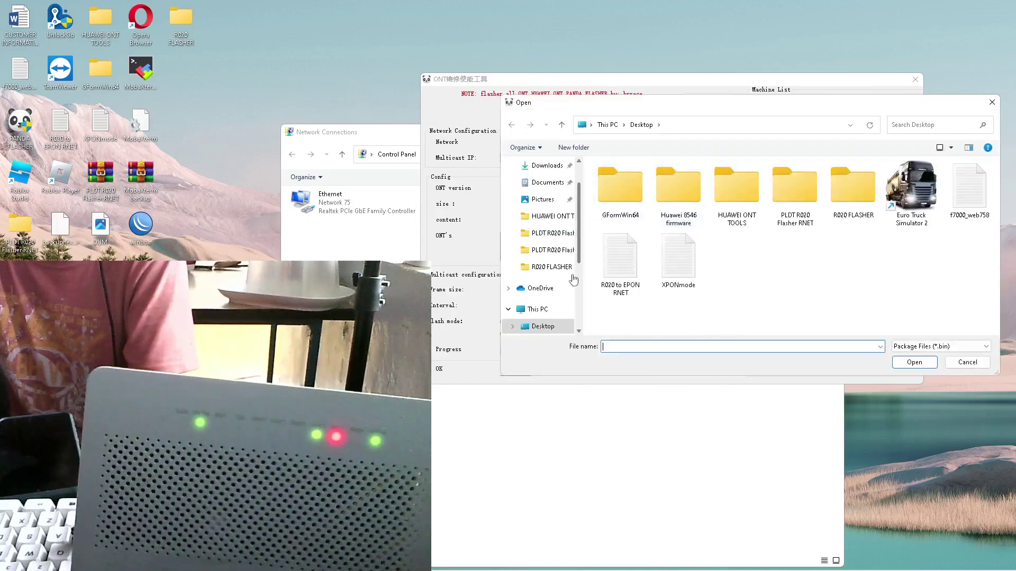
scroll(546, 176, "up", 1)
left_click(539, 189)
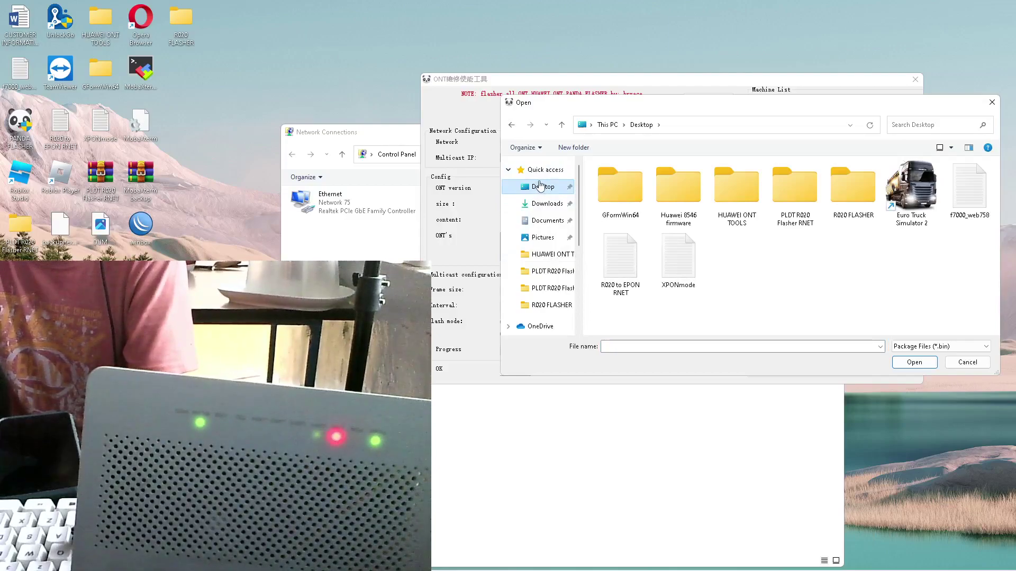
double_click(782, 194)
left_click(617, 183)
left_click(914, 362)
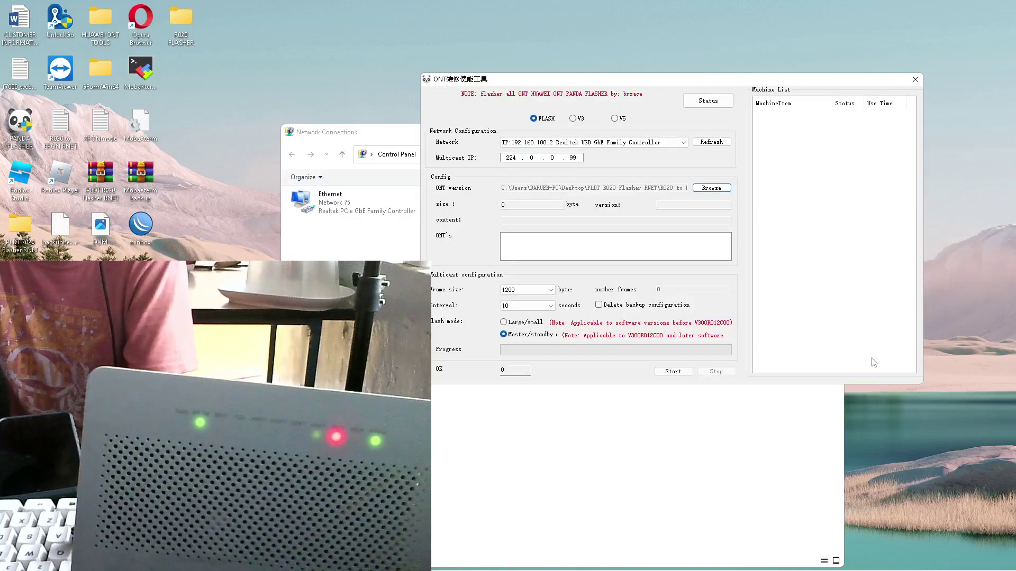
Flash the router with the loaded package, stop the process after its success status, and close Panda Flasher
left_click(667, 372)
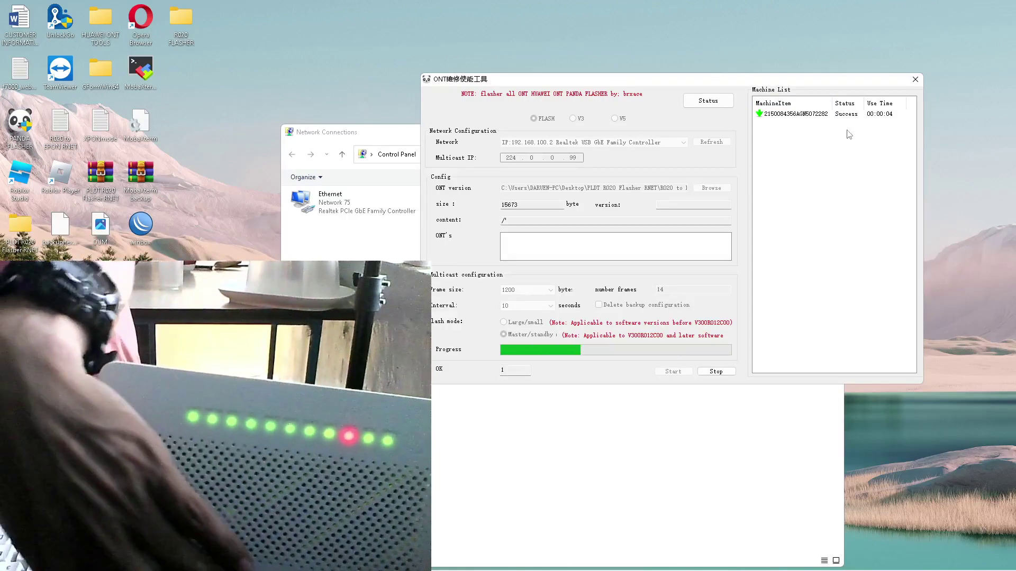
left_click(720, 371)
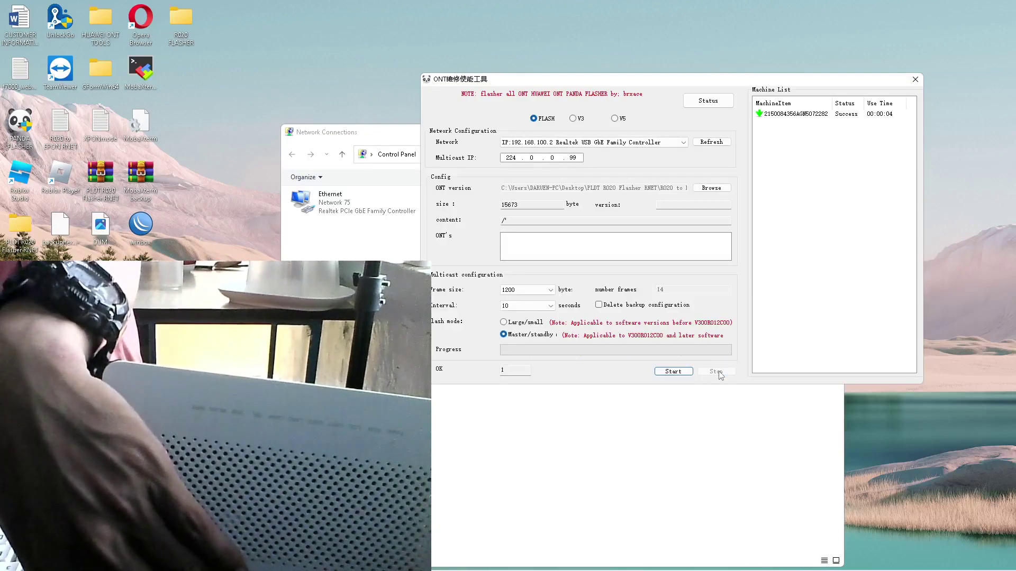
left_click(915, 79)
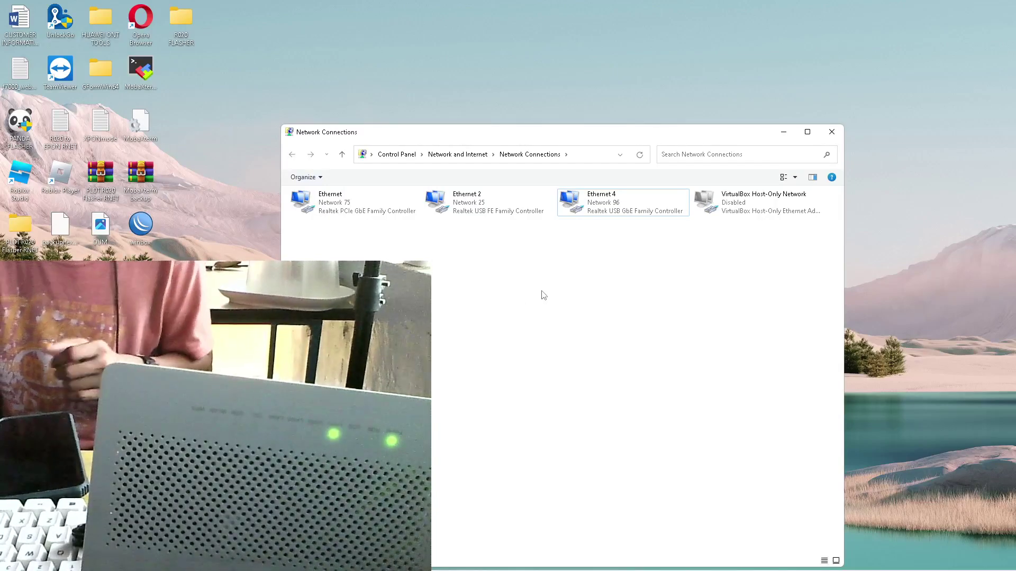
Switch to Chrome and reload the router's login page at 192.168.100.1 until it responds
mouse_move(564, 568)
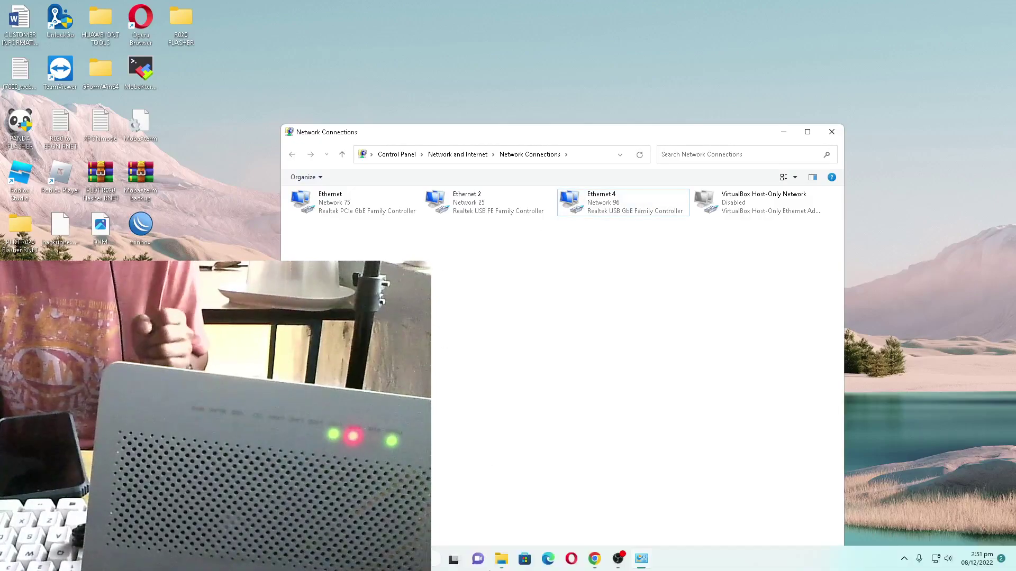
left_click(594, 559)
right_click(284, 153)
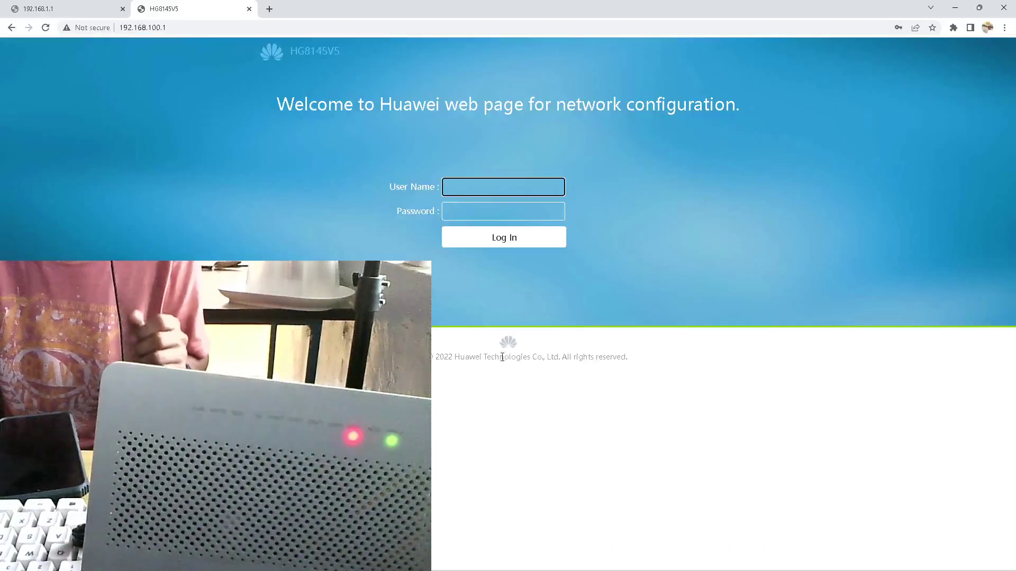
left_click(332, 186)
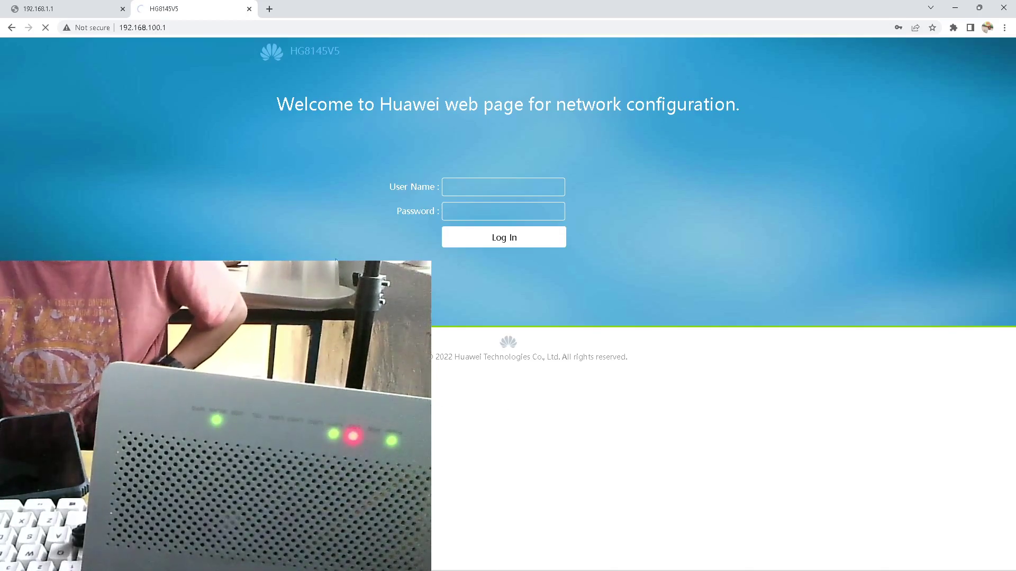
right_click(231, 116)
left_click(277, 148)
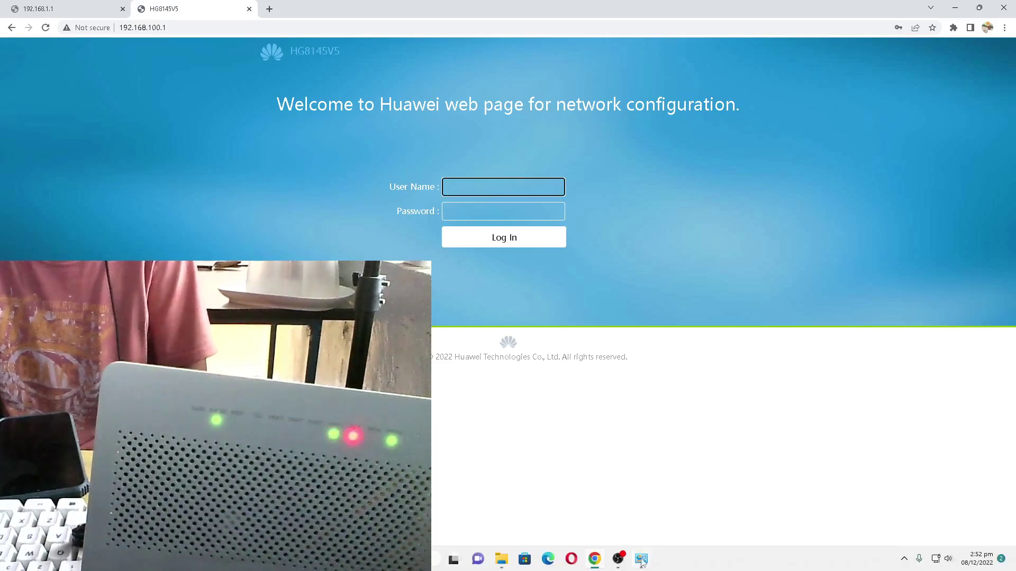
Log in to the router with the saved user name and account password, and dismiss the password-change warning
left_click(492, 212)
left_click(523, 239)
left_click(480, 239)
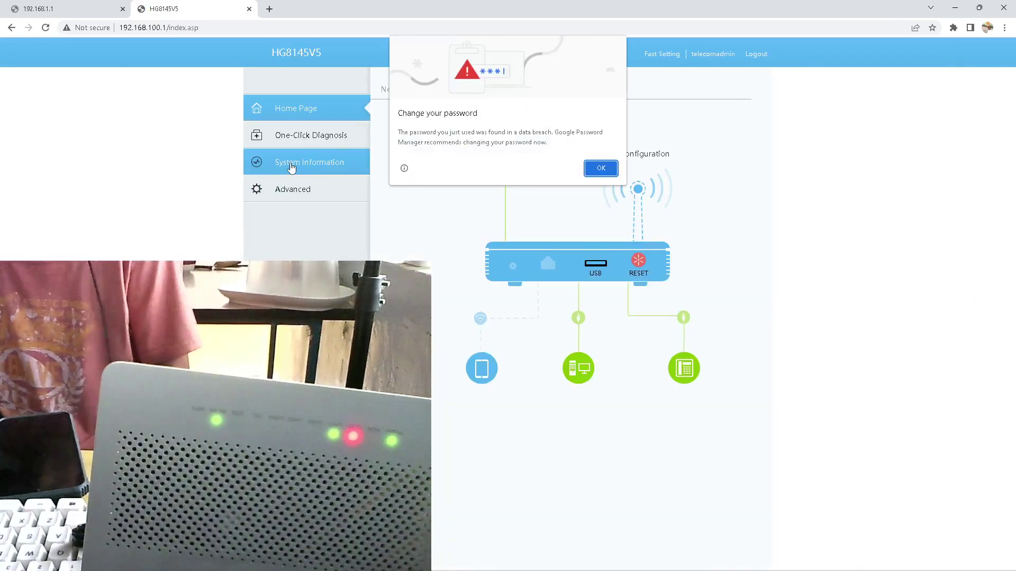
left_click(601, 168)
Open the device information in the system information section and highlight the terminal description and the software version
left_click(308, 170)
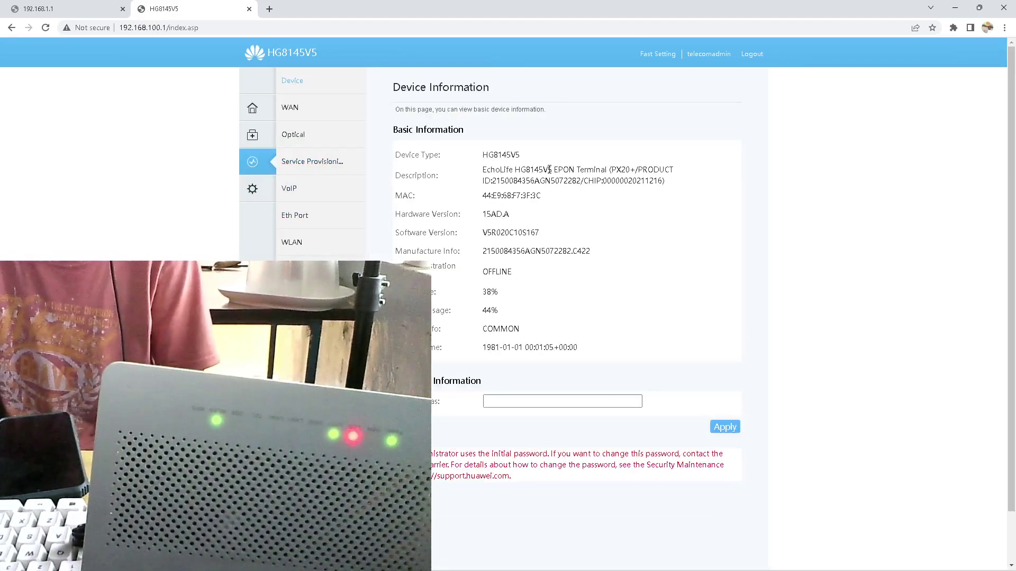
left_click_drag(549, 170, 699, 198)
left_click_drag(483, 233, 616, 244)
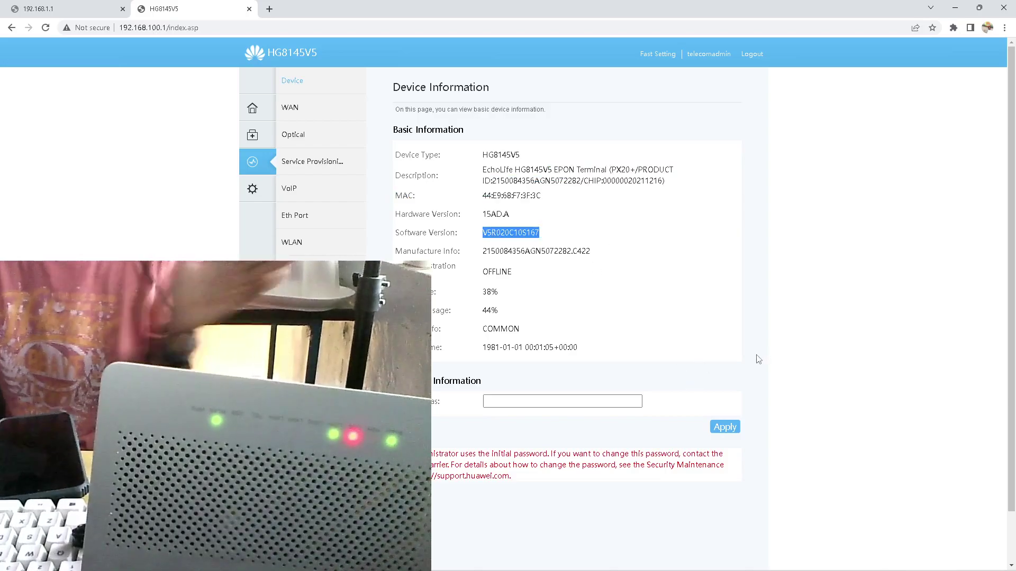